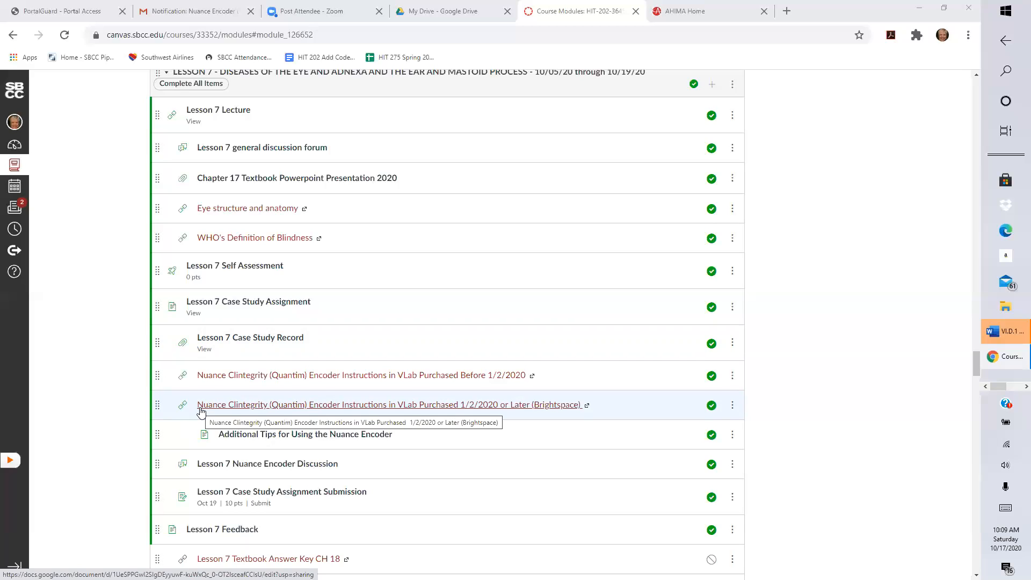
# Open Lesson 7's Nuance Clintegrity (Brightspace) encoder instructions in a new window.
pyautogui.click(201, 408)
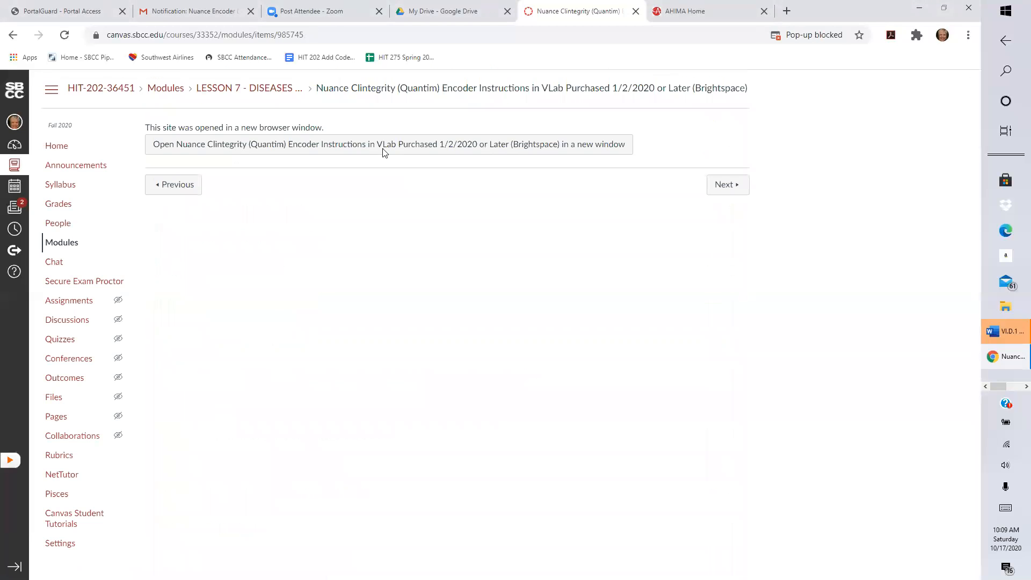
pyautogui.click(385, 147)
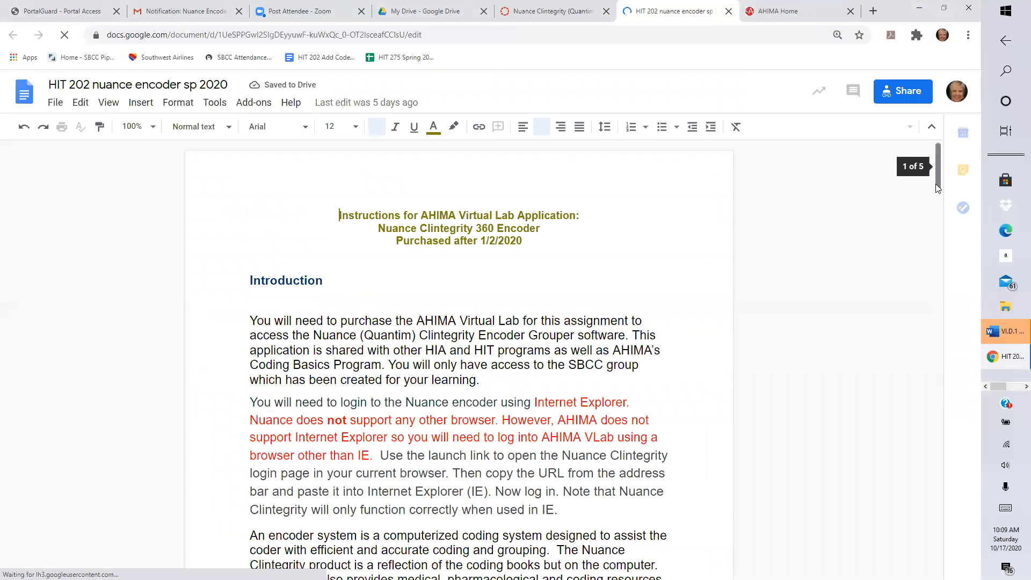
# Scroll the HIT 202 nuance encoder doc down to the Part I instructions on page 2.
pyautogui.scroll(-2, 936, 174)
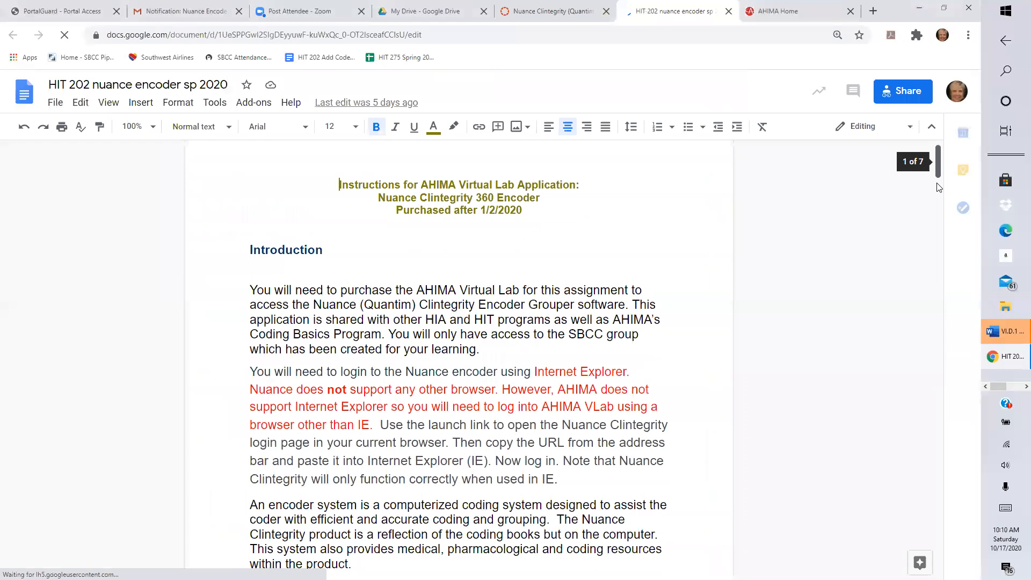
pyautogui.scroll(-4, 932, 202)
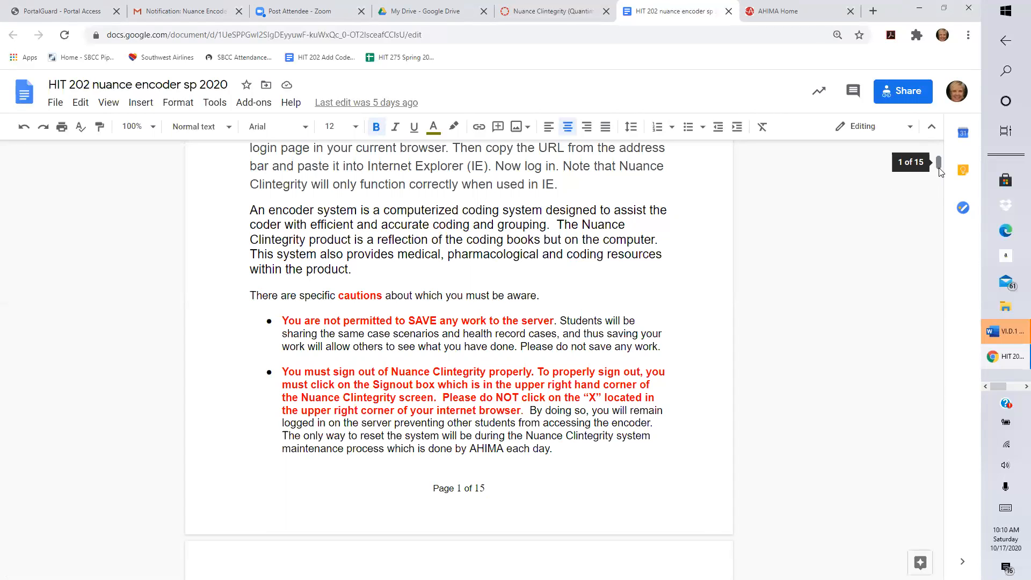
pyautogui.moveTo(940, 171); pyautogui.dragTo(937, 199)
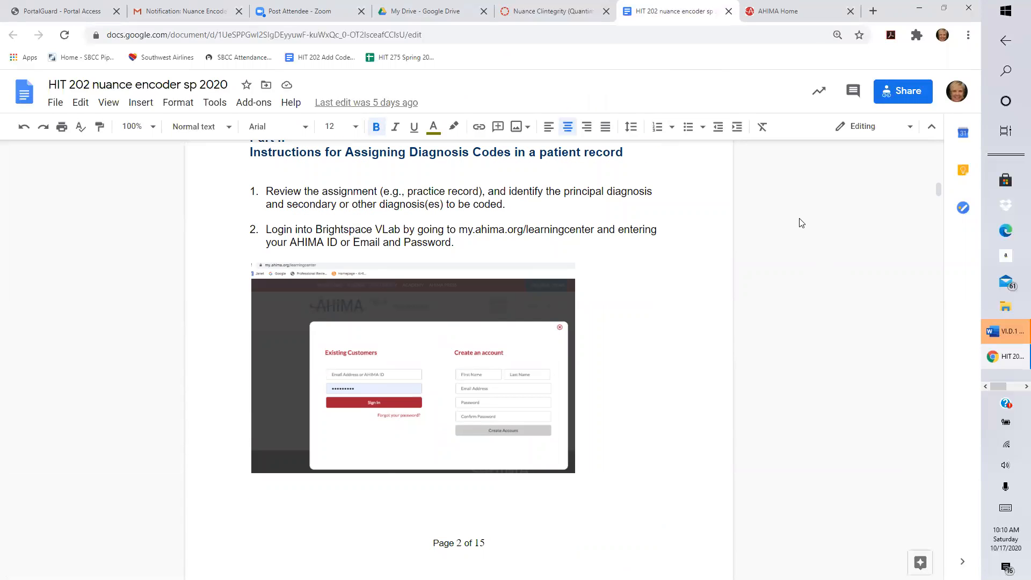
# Go from the AHIMA home page through My AHIMA to the Learning Center dashboard.
pyautogui.click(774, 14)
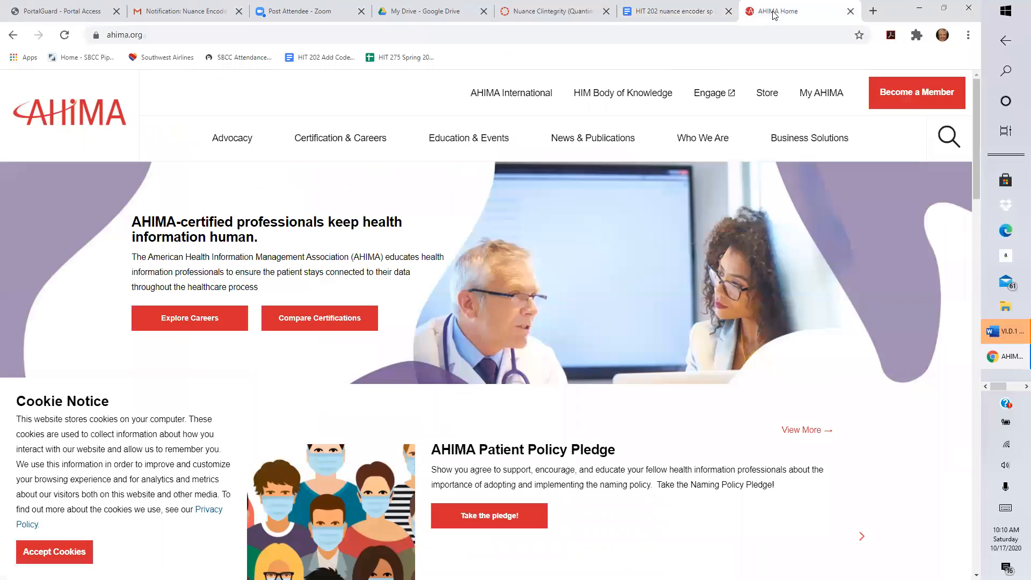
pyautogui.moveTo(709, 140)
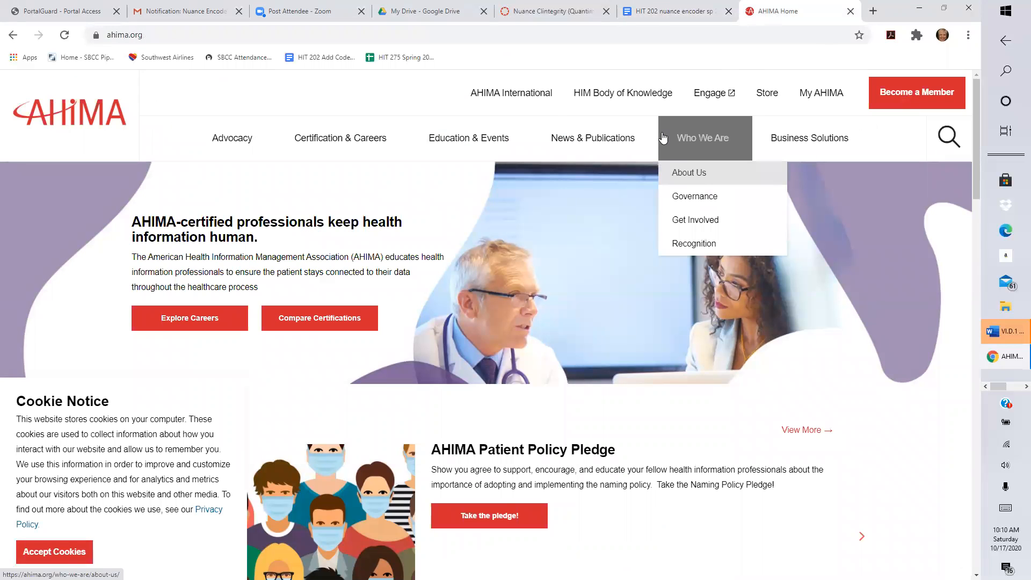
pyautogui.click(813, 106)
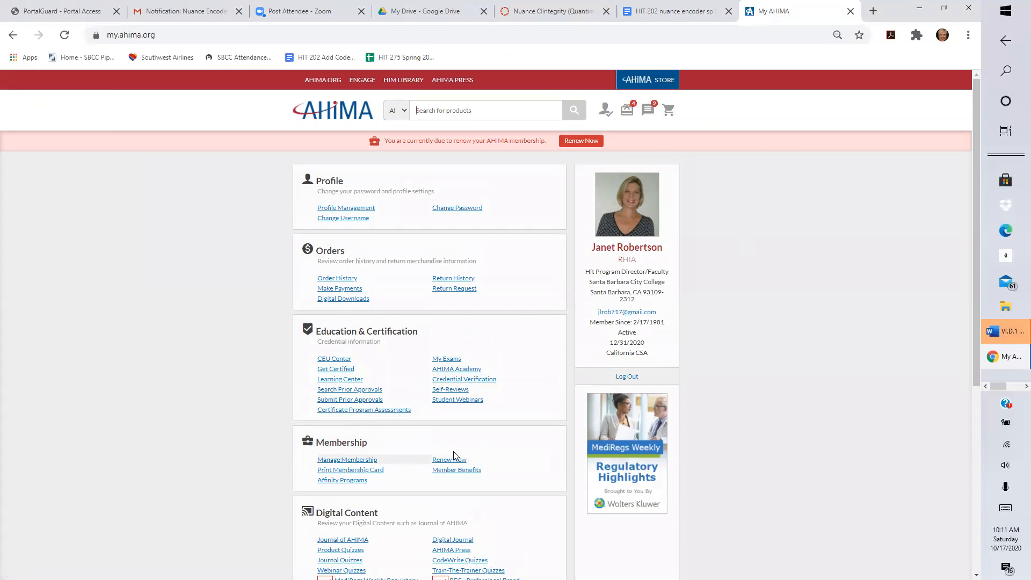
pyautogui.scroll(-4, 766, 426)
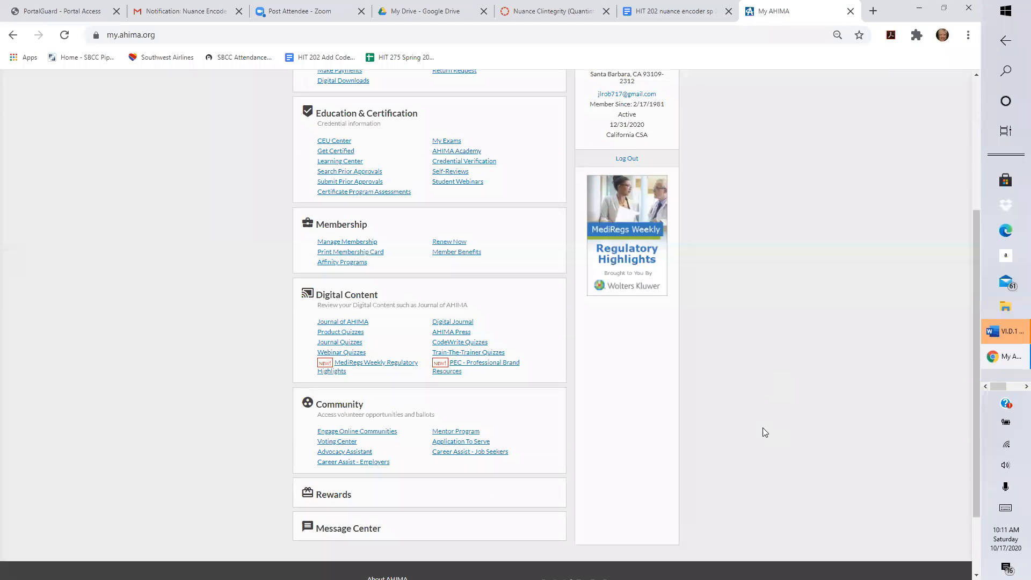
pyautogui.scroll(-1, 755, 444)
pyautogui.scroll(2, 755, 443)
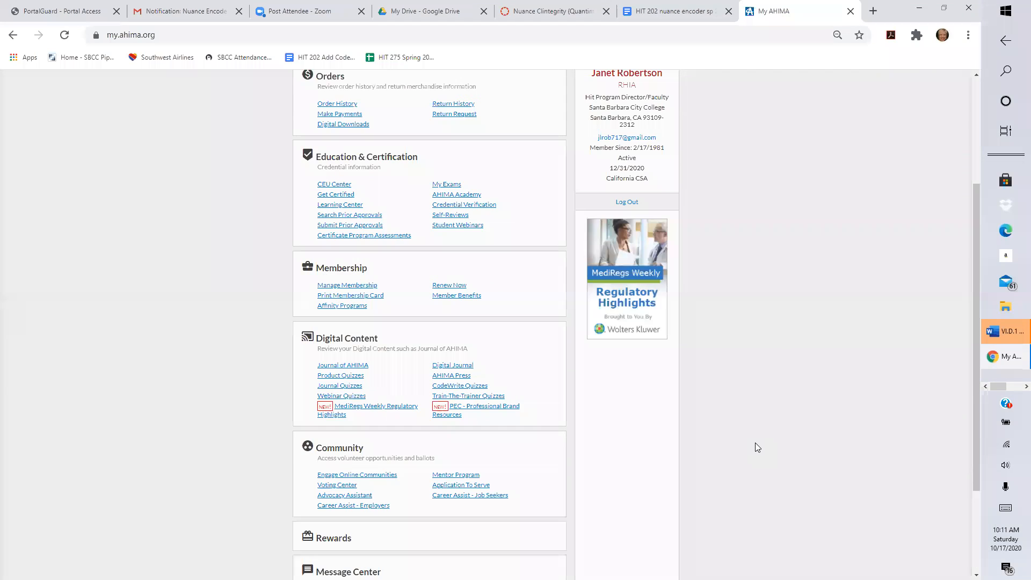
pyautogui.scroll(2, 756, 446)
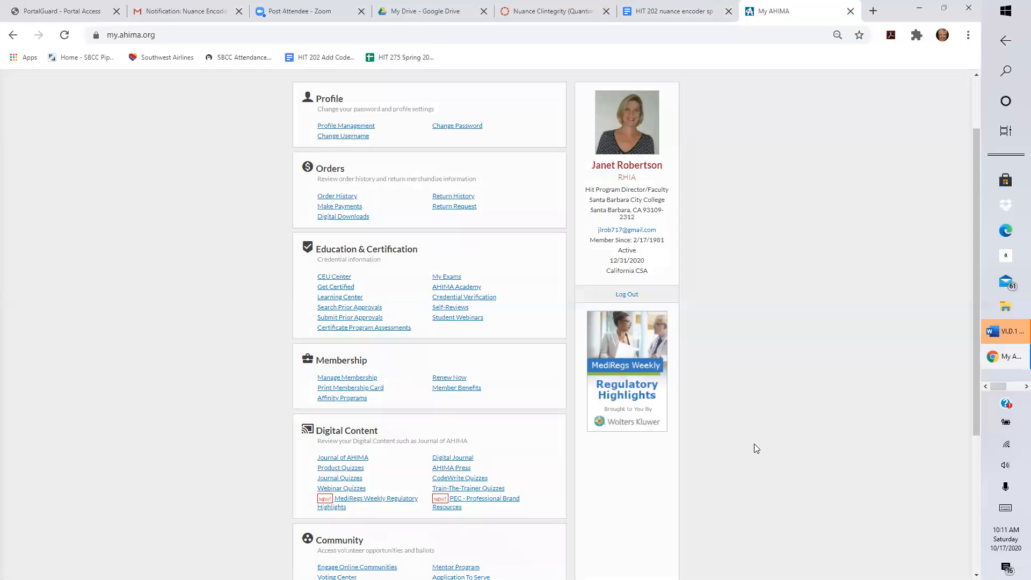
pyautogui.click(333, 298)
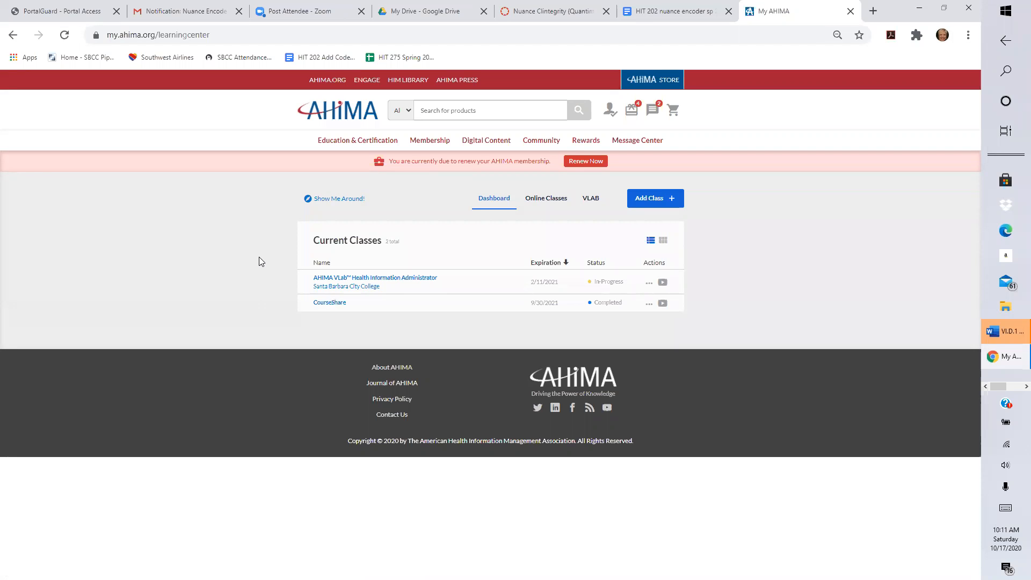
# Open the AHIMA VLab HIA class, its Application Activities, then the Nuance Clintegrity module.
pyautogui.click(331, 279)
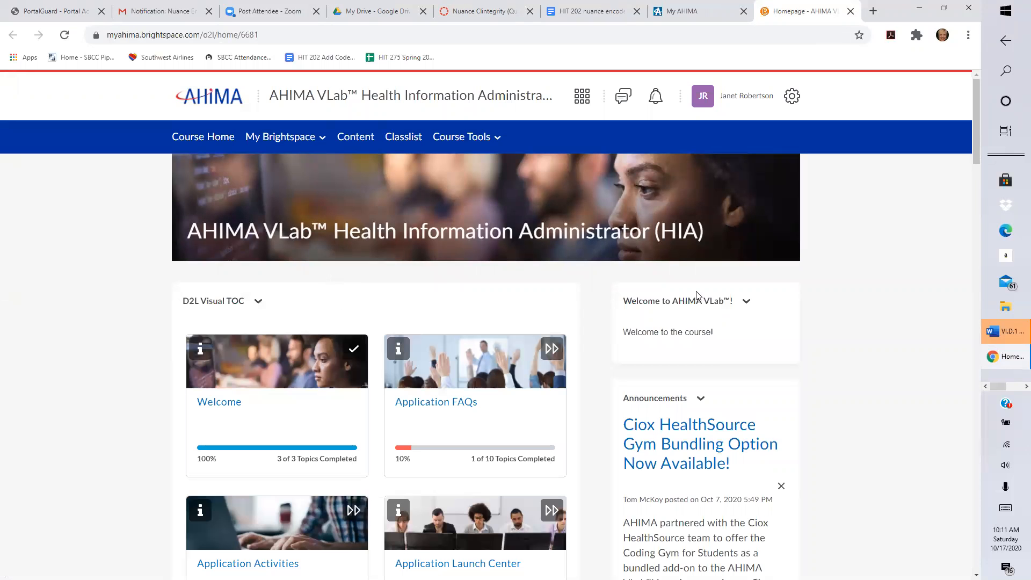
pyautogui.moveTo(973, 160); pyautogui.dragTo(970, 204)
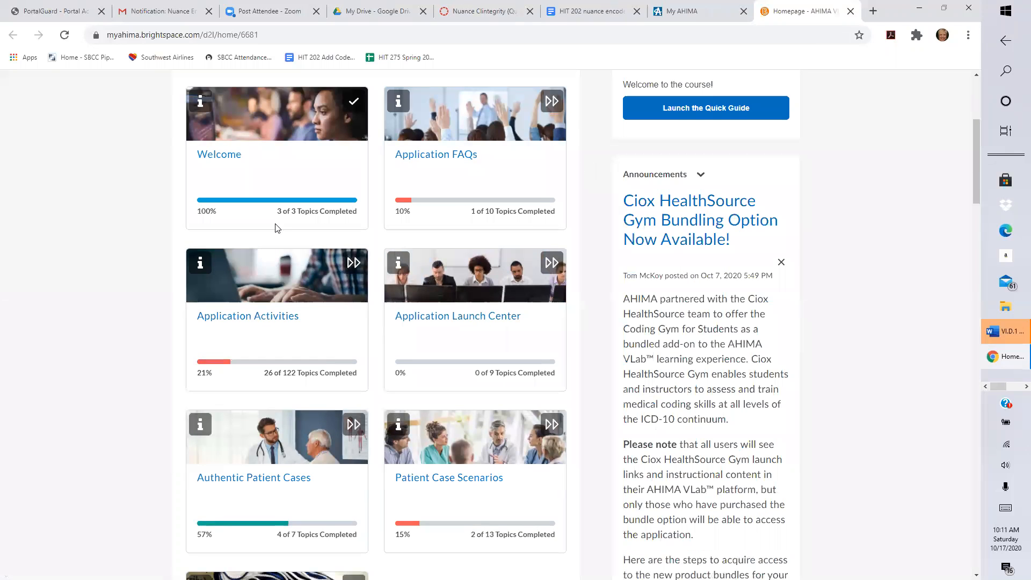
pyautogui.click(242, 318)
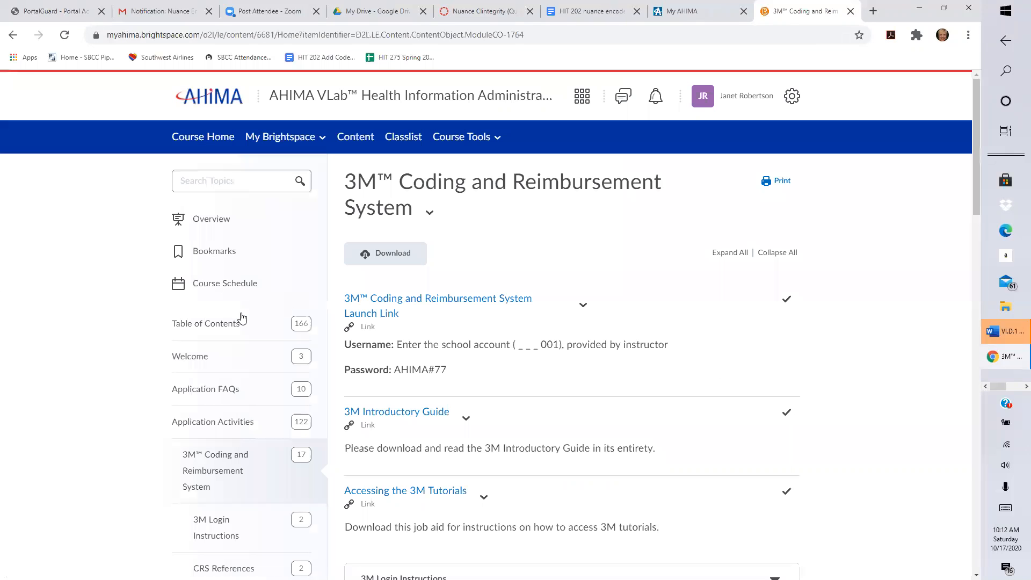
pyautogui.scroll(-1, 966, 195)
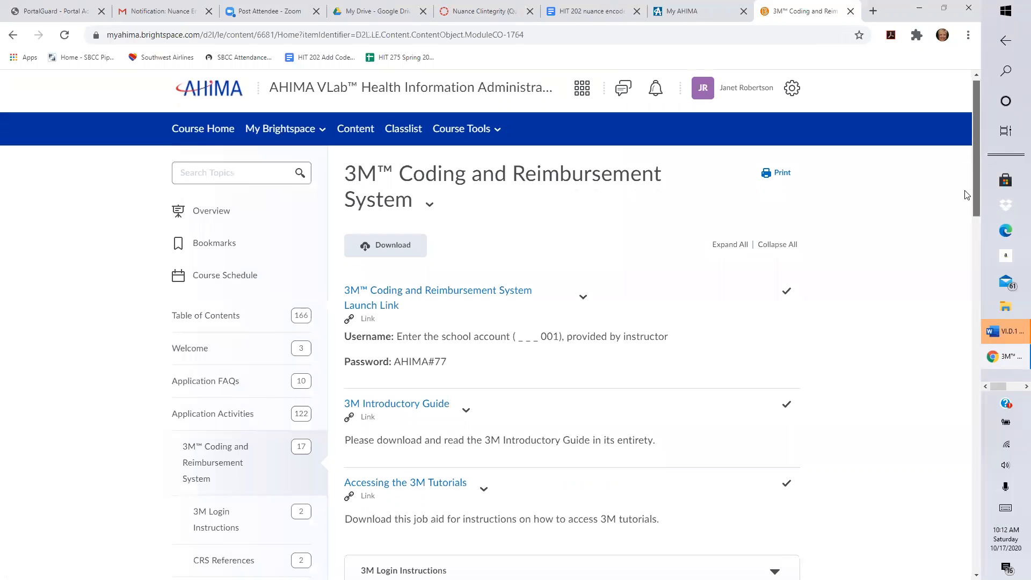
pyautogui.scroll(-4, 958, 225)
pyautogui.scroll(-5, 953, 263)
pyautogui.scroll(-3, 948, 306)
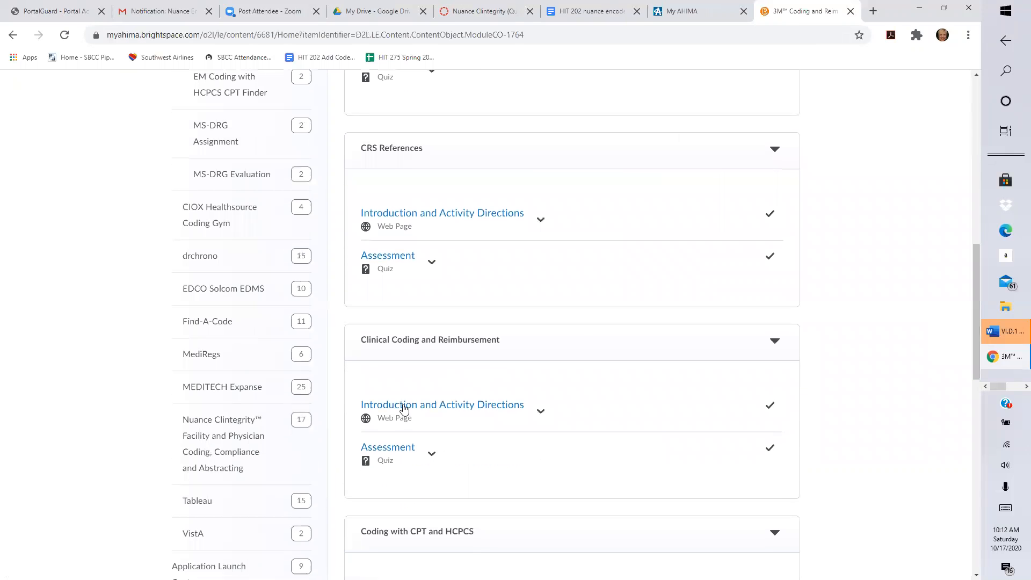
pyautogui.click(220, 448)
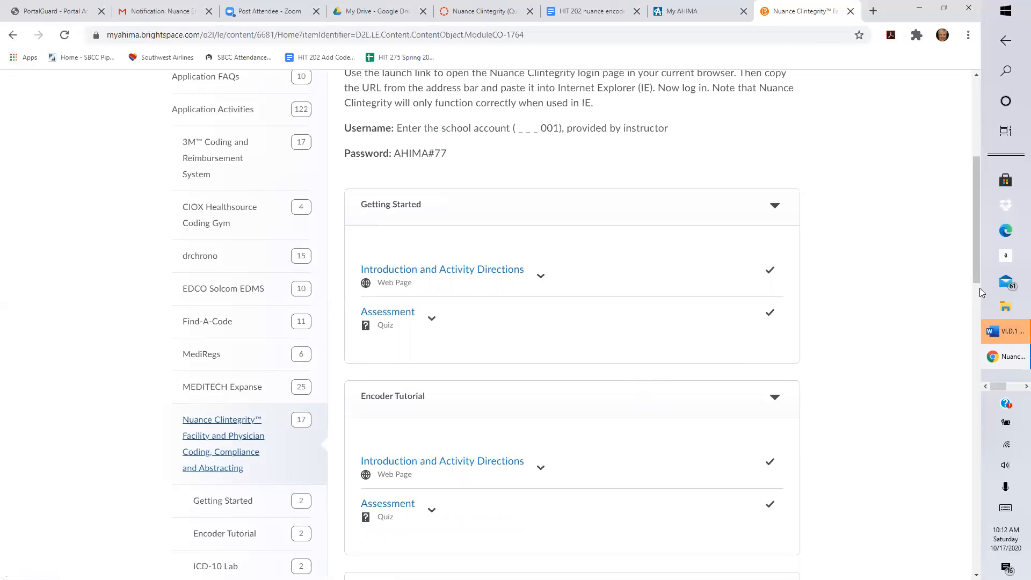
pyautogui.moveTo(974, 273); pyautogui.dragTo(974, 234)
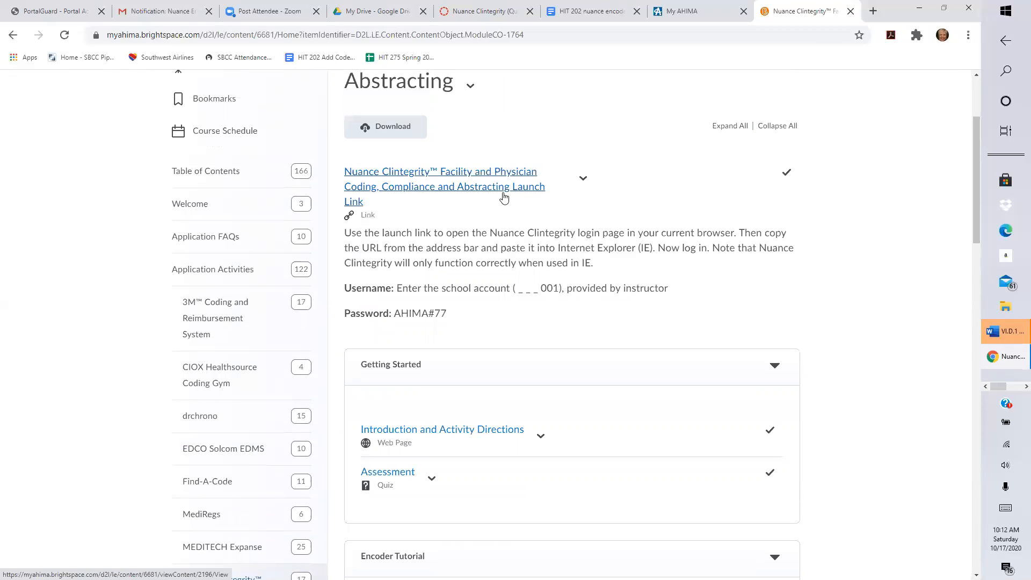
# Launch the Clintegrity login page, copy its URL, and minimize the Chrome window.
pyautogui.click(438, 185)
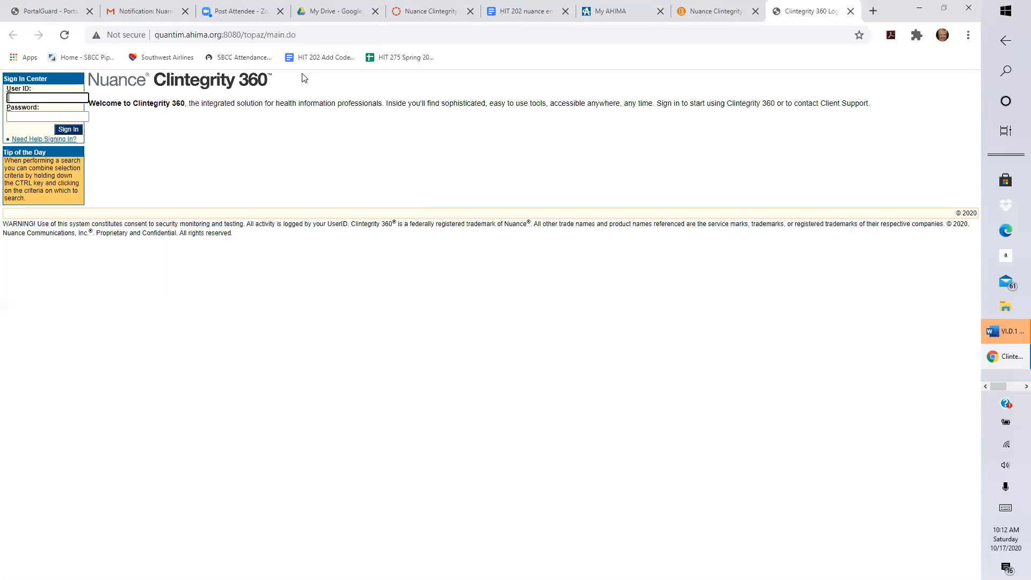
pyautogui.click(300, 36)
pyautogui.moveTo(300, 35); pyautogui.dragTo(149, 32)
pyautogui.hotkey('ctrl', 'c')
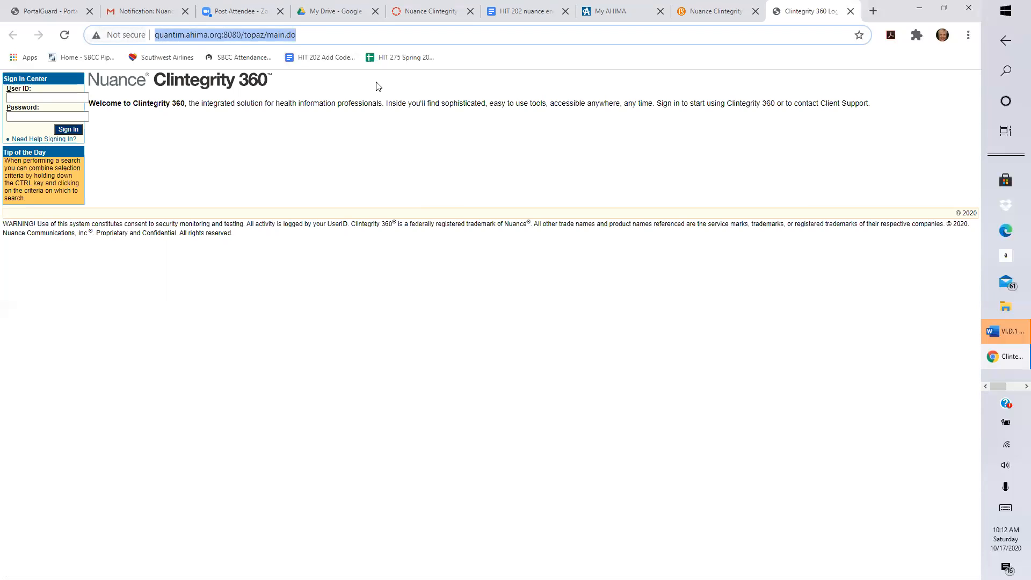
pyautogui.click(922, 7)
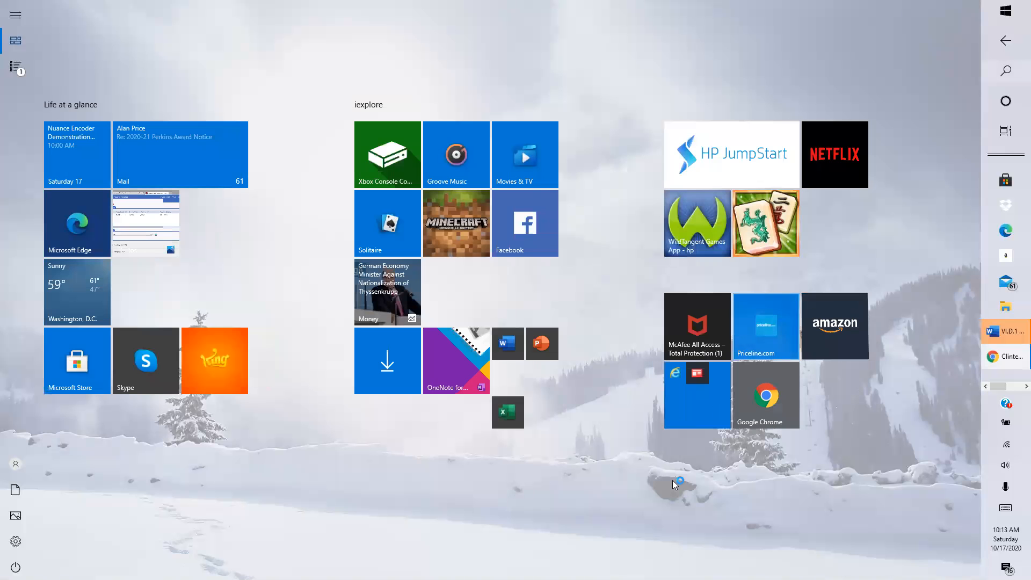
# In Internet Explorer, search the pasted quantim.ahima.org address and open the Clintegrity 360 Login result.
pyautogui.click(691, 407)
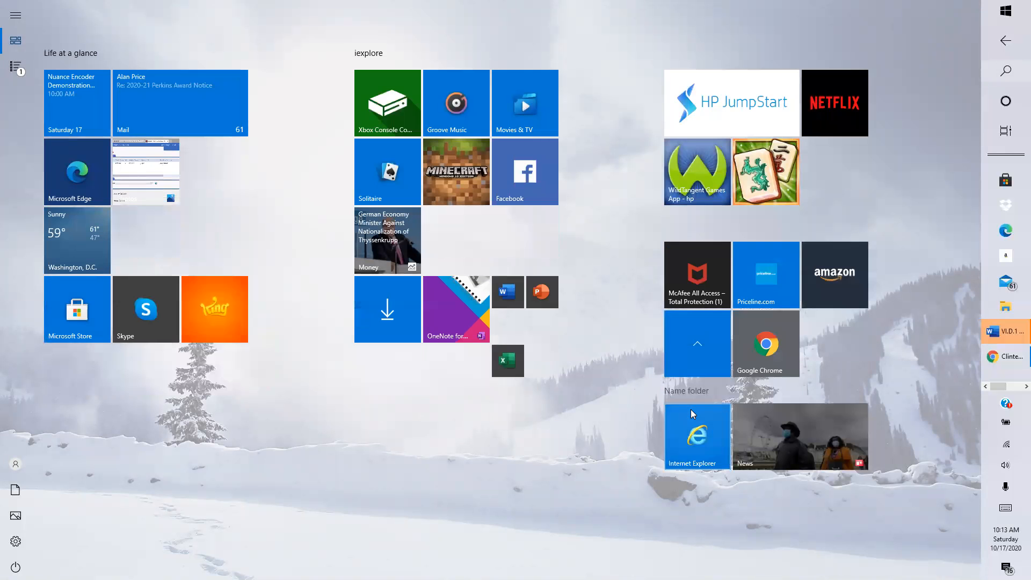
pyautogui.click(691, 451)
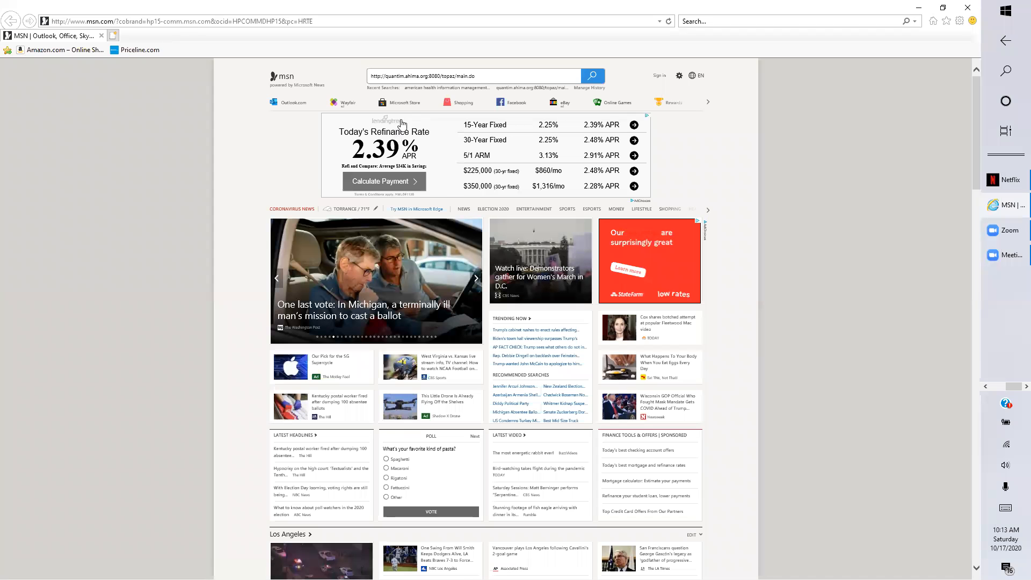
pyautogui.moveTo(491, 76); pyautogui.dragTo(377, 58)
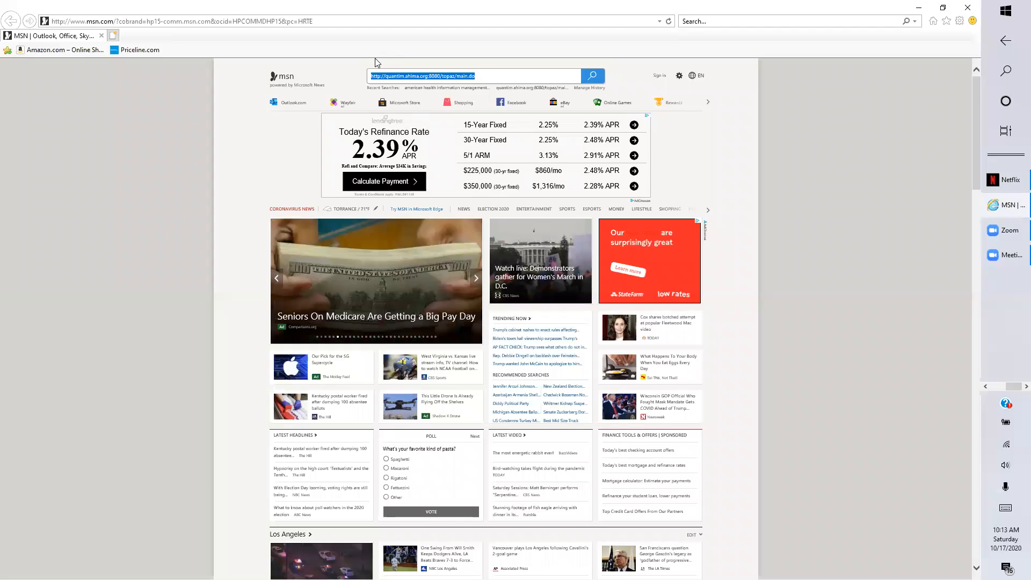
pyautogui.hotkey('ctrl', 'v')
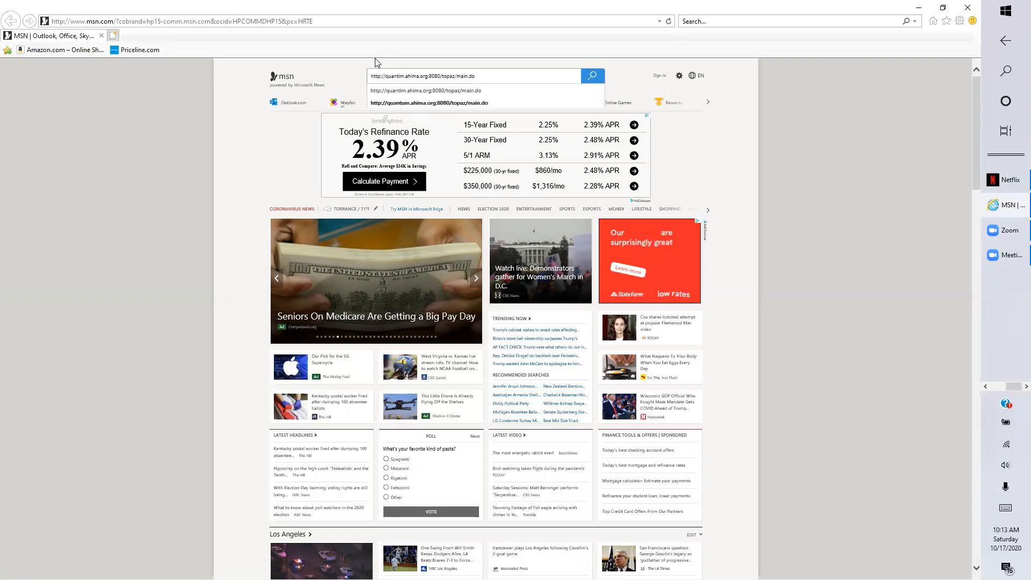
pyautogui.press('Return')
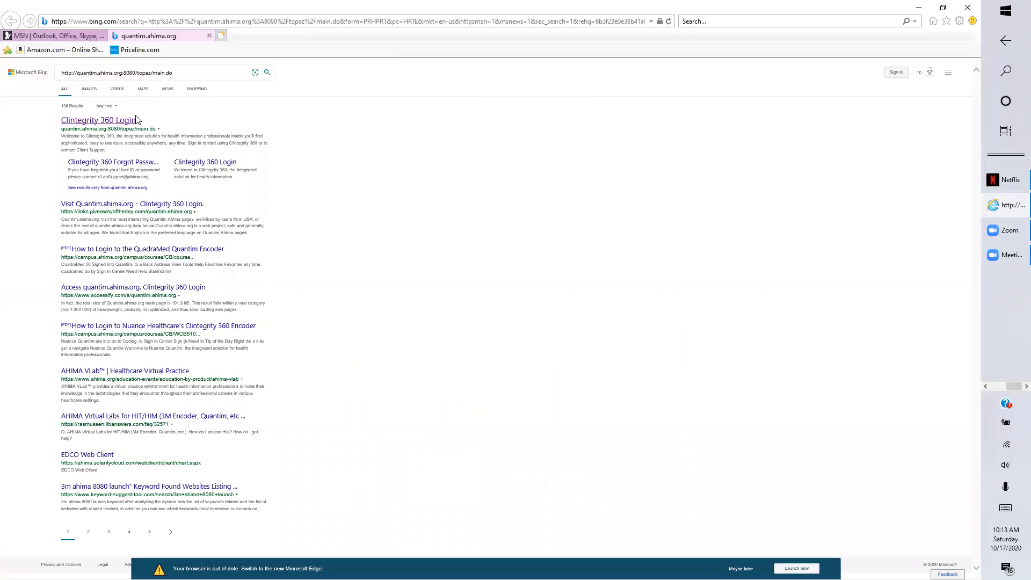
pyautogui.click(119, 123)
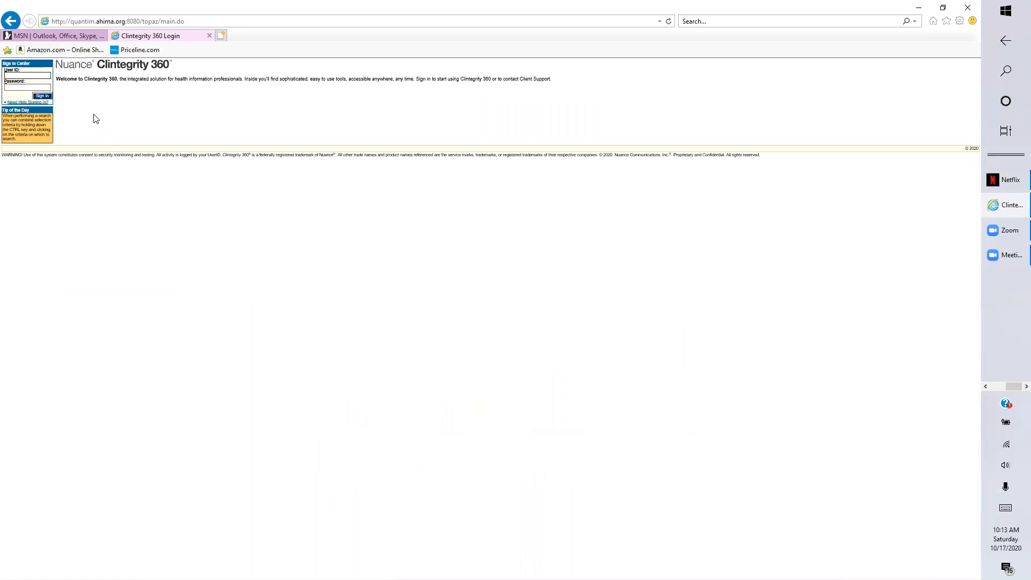
# Sign in with the saved student User ID after clearing and re-entering the password.
pyautogui.click(12, 75)
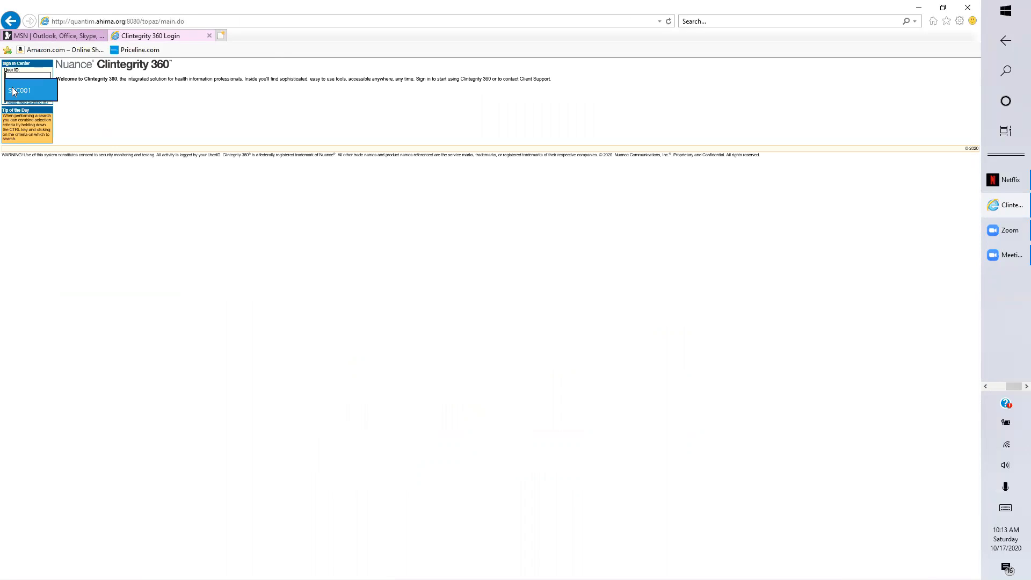
pyautogui.click(13, 91)
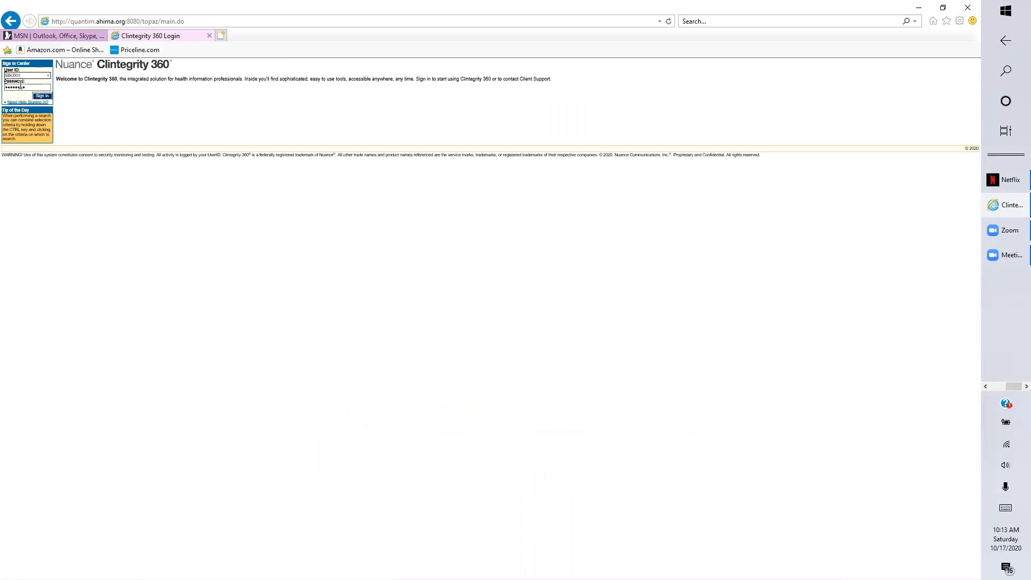
pyautogui.click(26, 86)
pyautogui.moveTo(27, 86); pyautogui.dragTo(5, 89)
pyautogui.press('BackSpace')
pyautogui.click(47, 97)
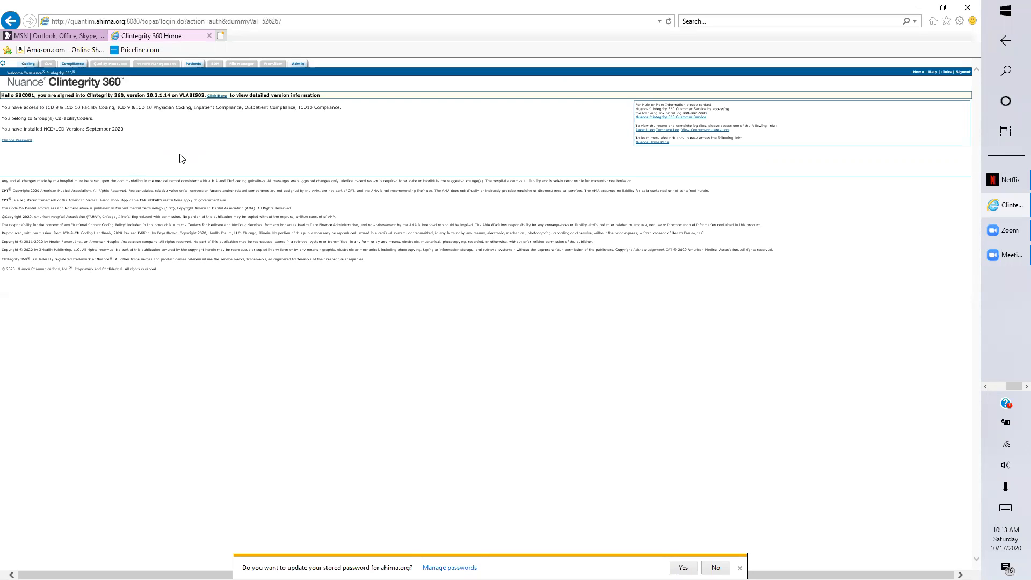
# Switch to the Coding tab to list all patient encounters.
pyautogui.click(29, 65)
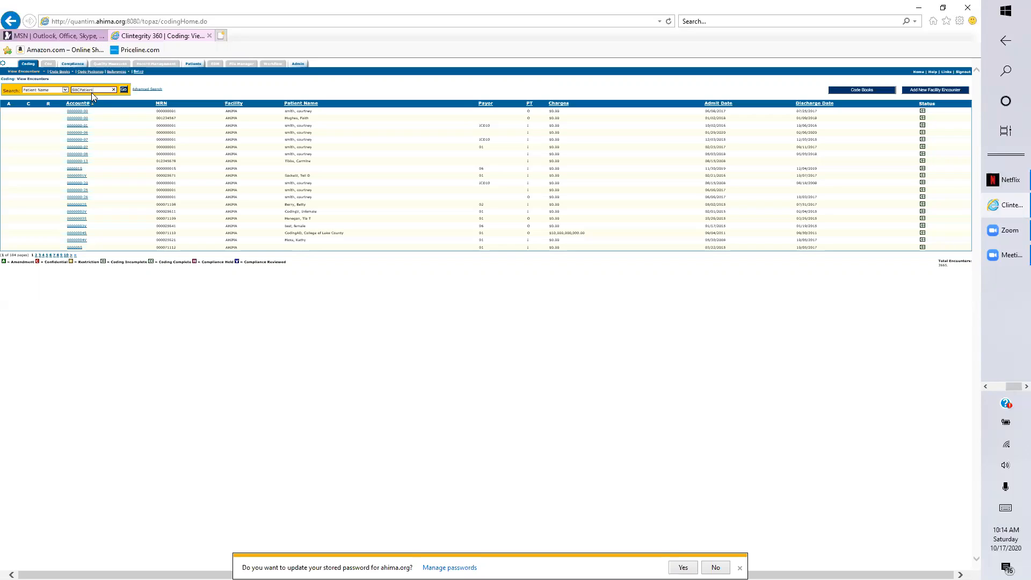
# Search encounters by patient name 'SBCPatient' and review the 17 matching results.
pyautogui.click(122, 90)
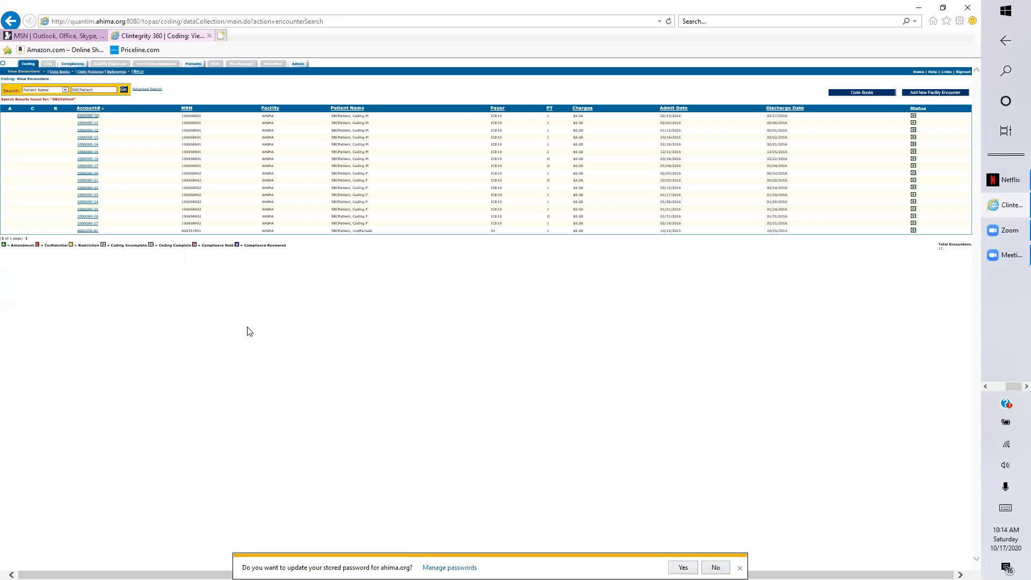
pyautogui.keyDown('ctrl'); pyautogui.scroll(5, 250, 332); pyautogui.keyUp('ctrl')
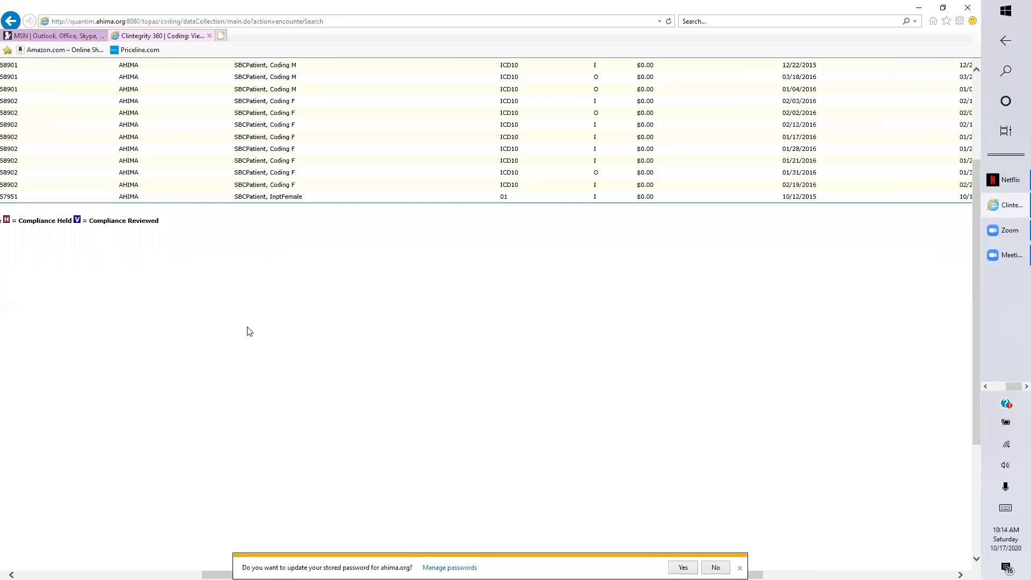
pyautogui.scroll(3, 250, 331)
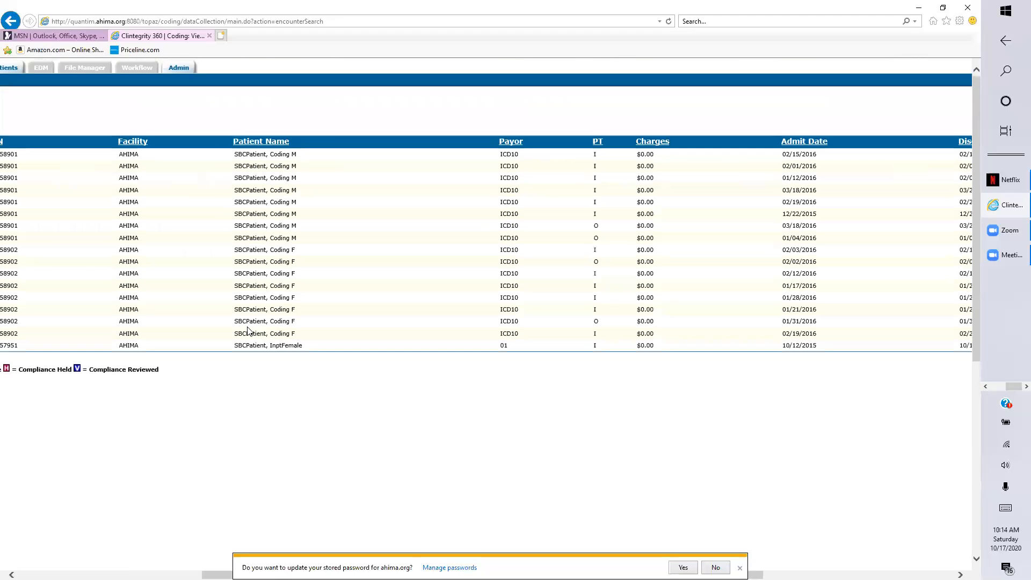
pyautogui.hscroll(-5, 248, 330)
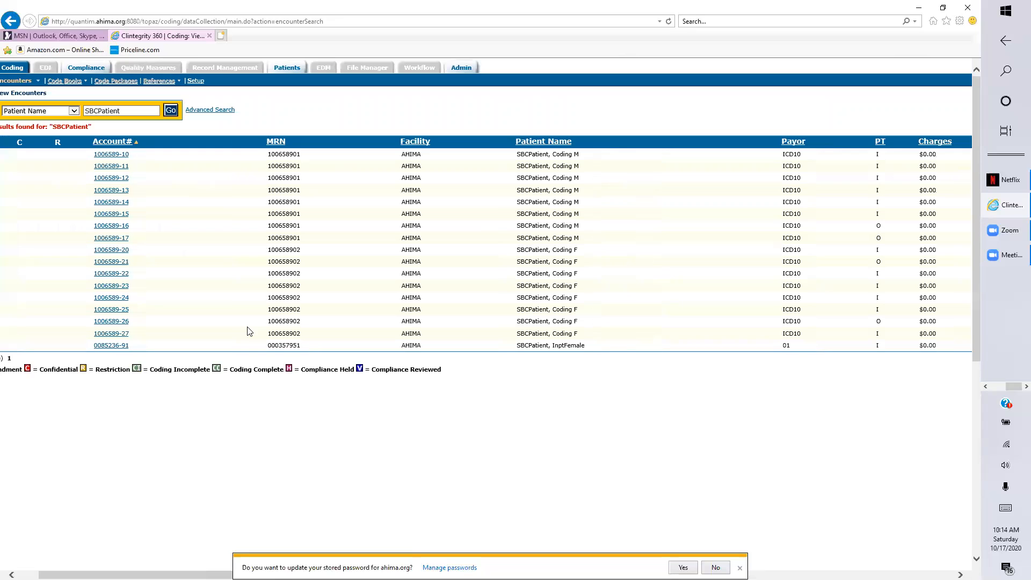
pyautogui.hscroll(6, 249, 331)
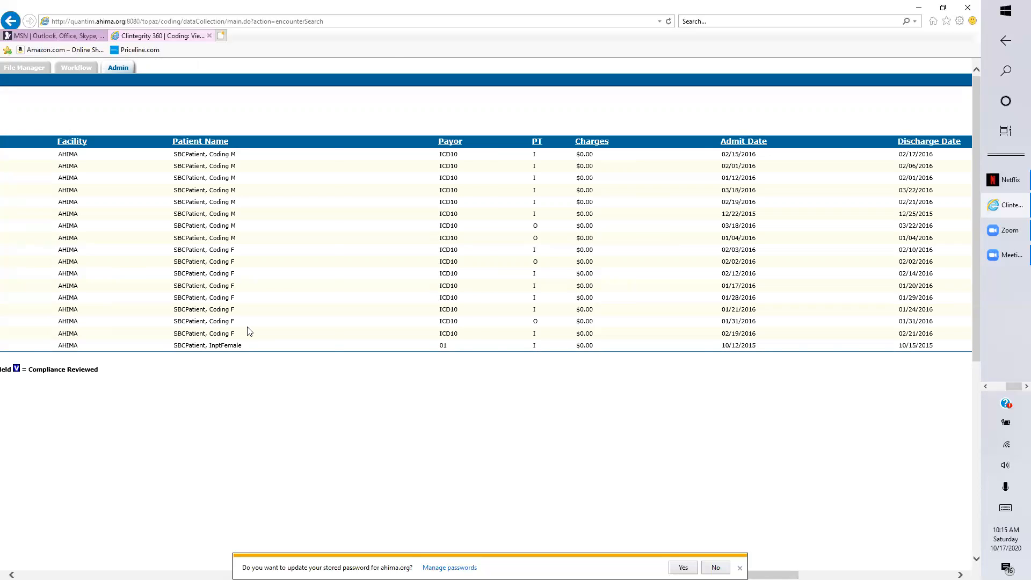
pyautogui.hscroll(-5, 249, 331)
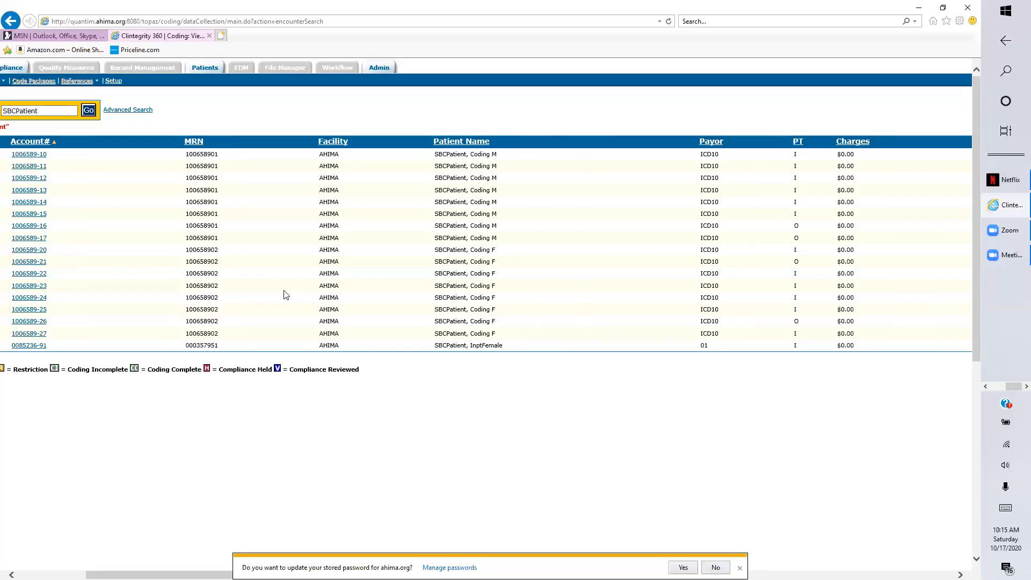
# Open the first Coding M inpatient account and search ICD-10-CM codes for 'appendicitis'.
pyautogui.click(23, 154)
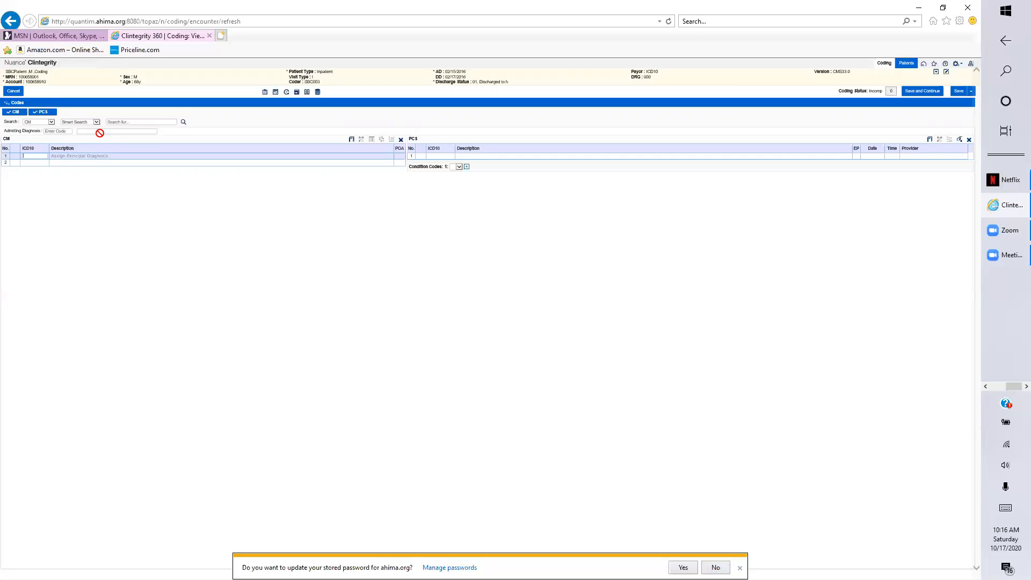
pyautogui.click(130, 123)
pyautogui.write('appendicitis')
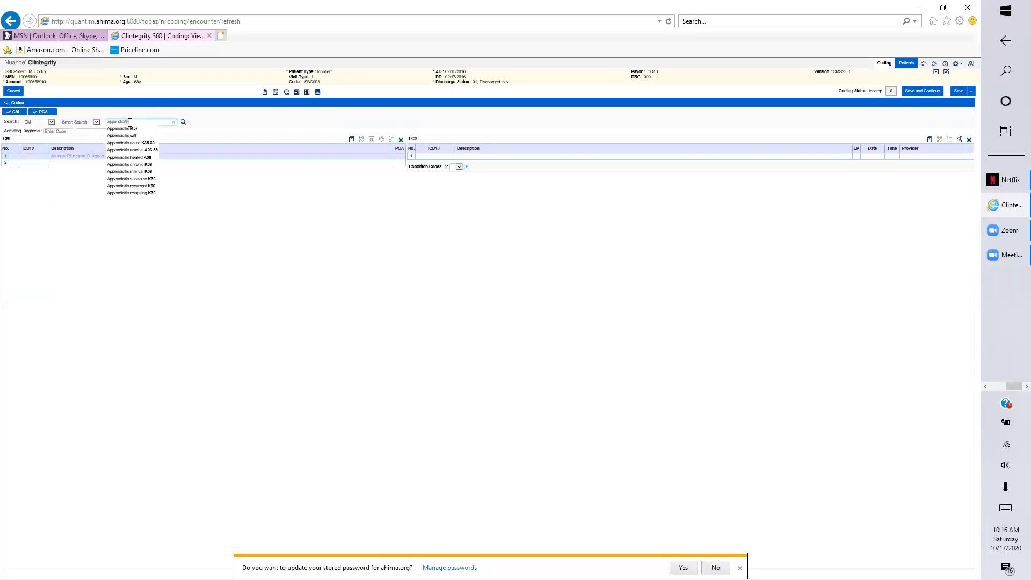
# Search the code book index for 'appendicitis acute' and scroll to the K35.80 entry.
pyautogui.click(184, 123)
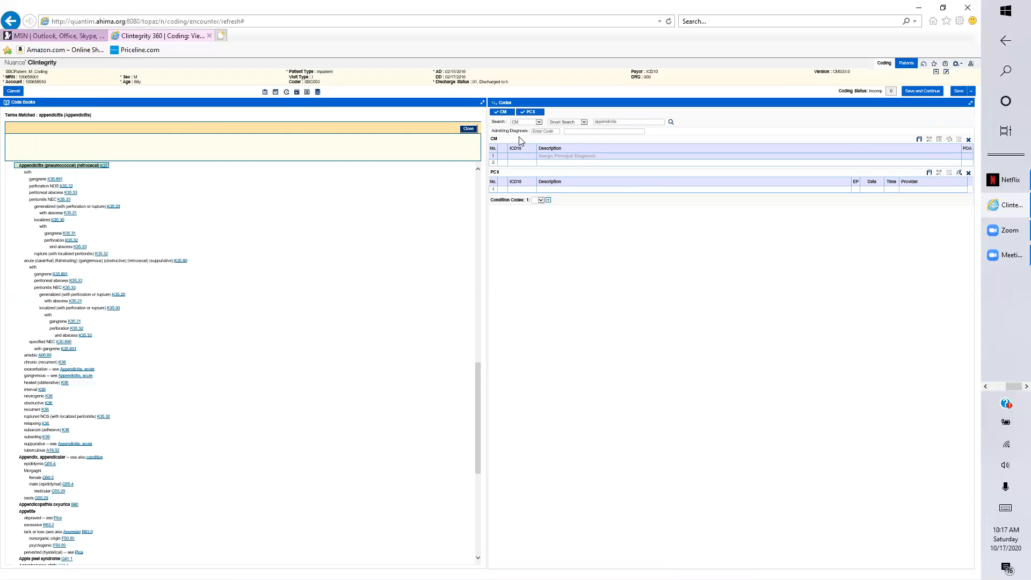
pyautogui.click(631, 121)
pyautogui.write('acute')
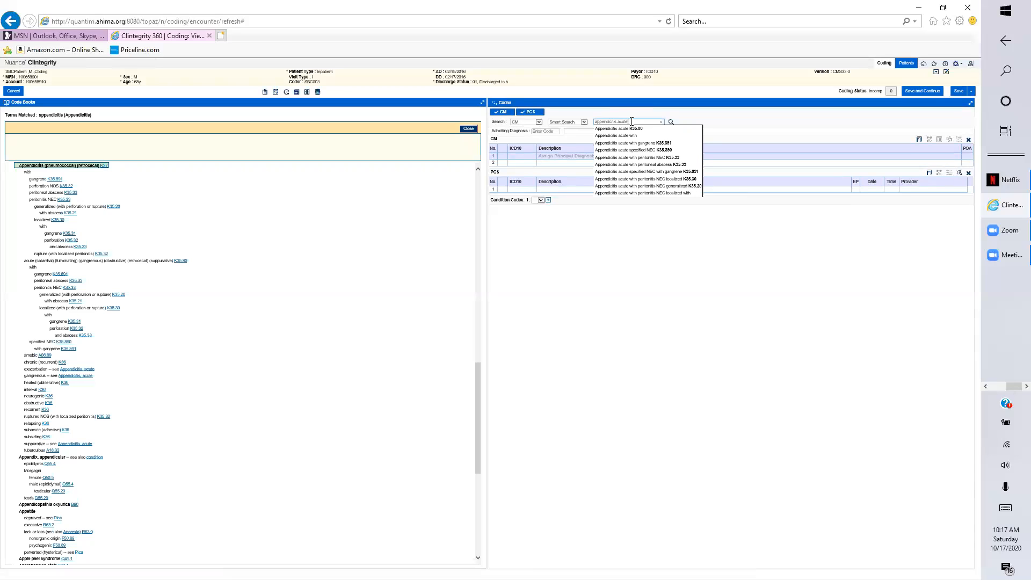
pyautogui.press('Return')
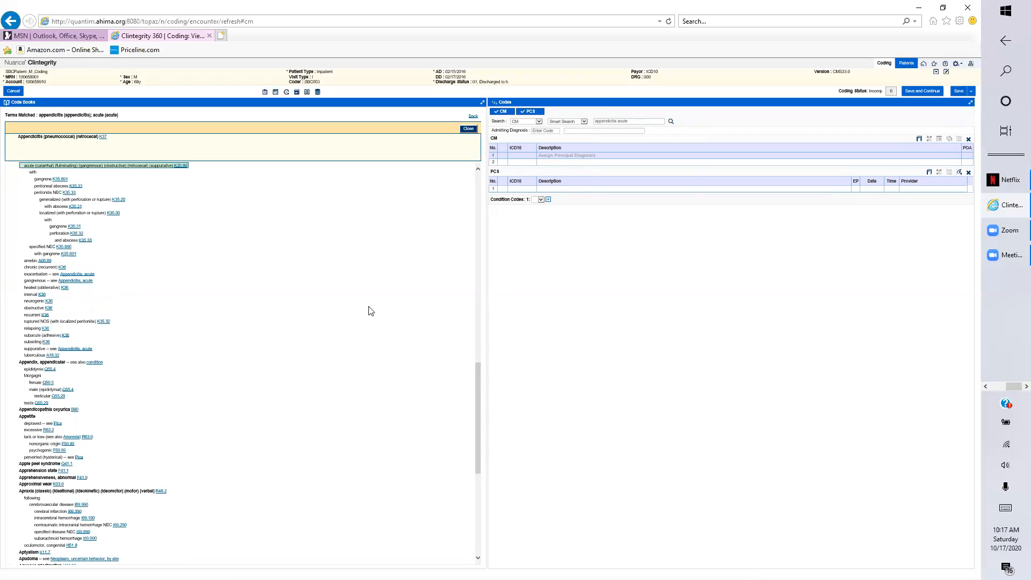
pyautogui.moveTo(477, 367); pyautogui.dragTo(480, 354)
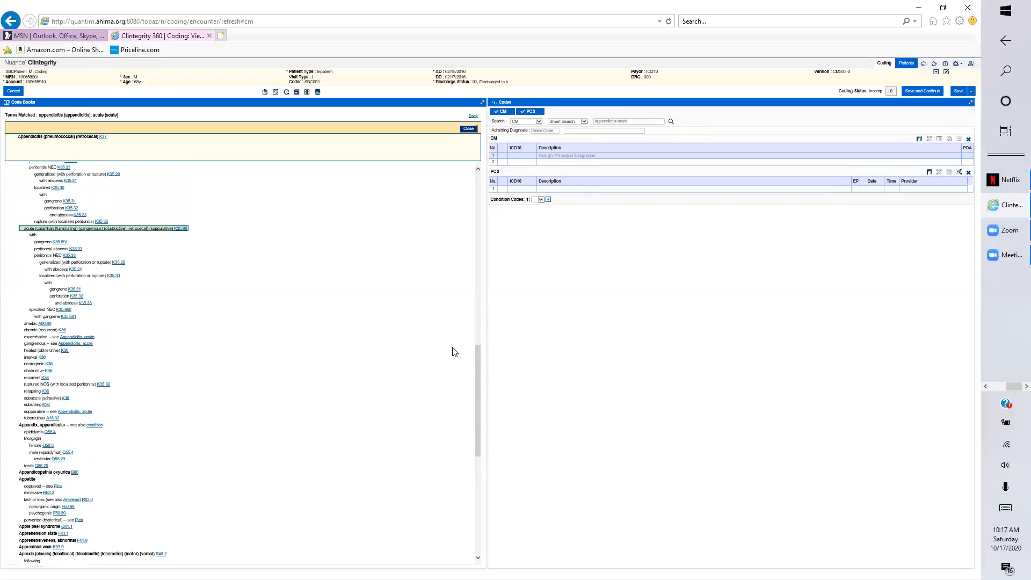
# Open K35.80 in the tabular list and add it as the first CM diagnosis.
pyautogui.click(181, 229)
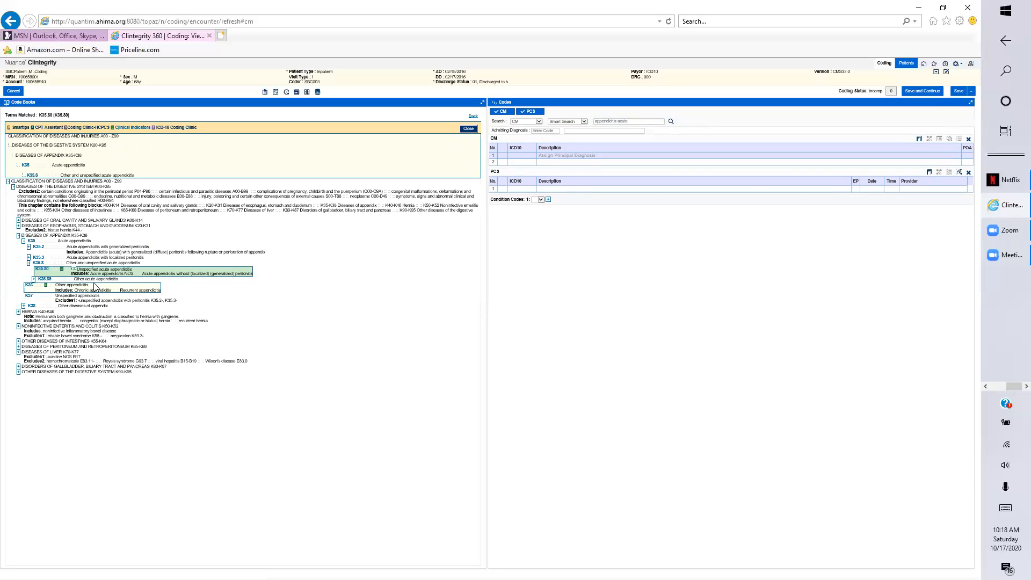
pyautogui.doubleClick(42, 272)
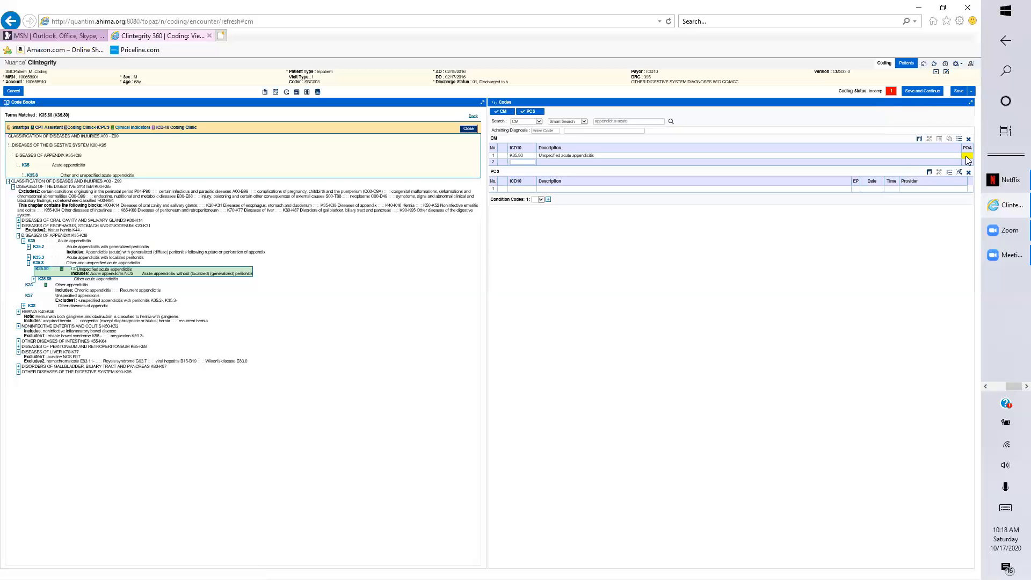
# Ignore the POA warning and mark K35.80 present on admission with Y.
pyautogui.click(890, 92)
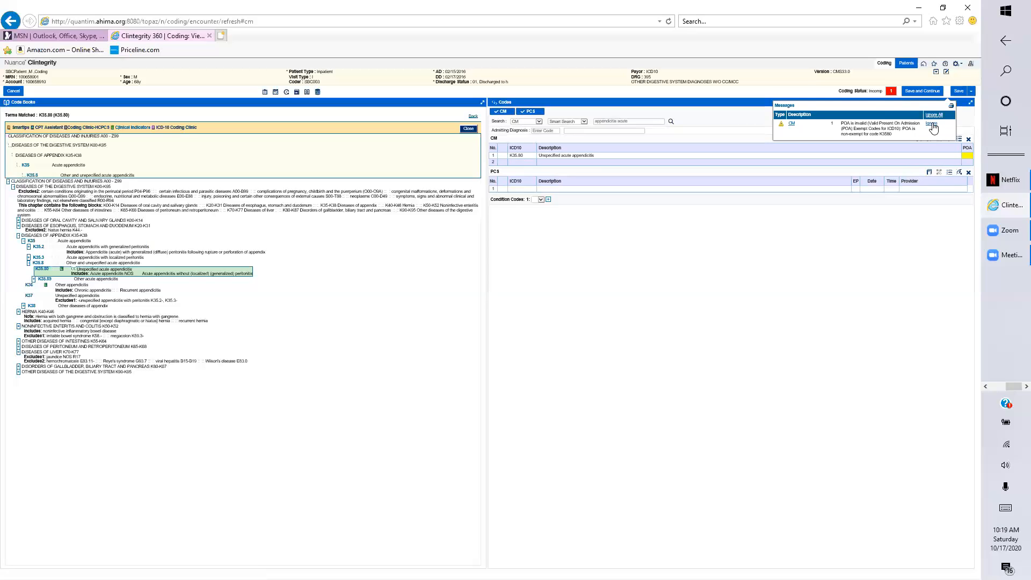
pyautogui.click(932, 124)
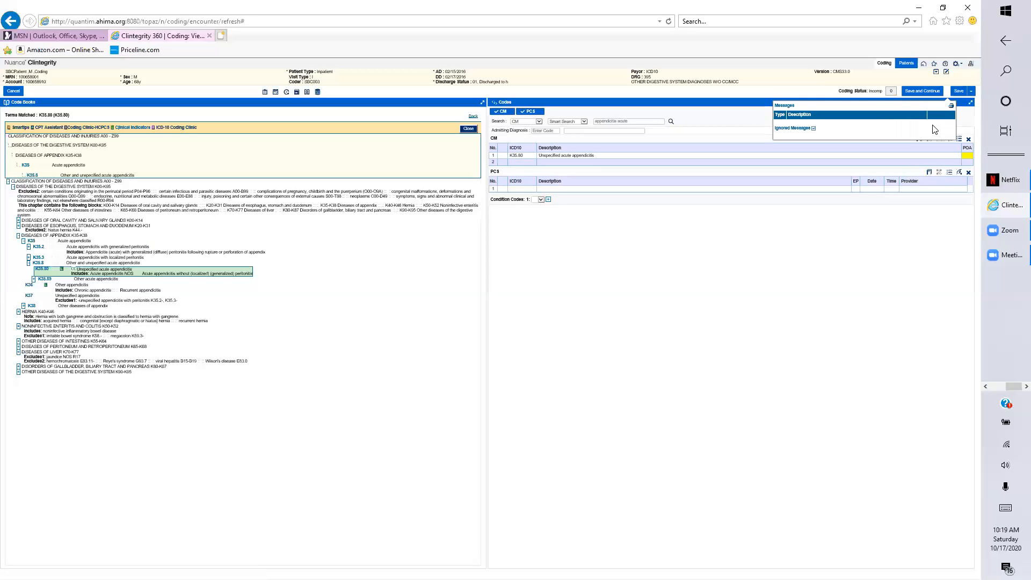
pyautogui.click(965, 155)
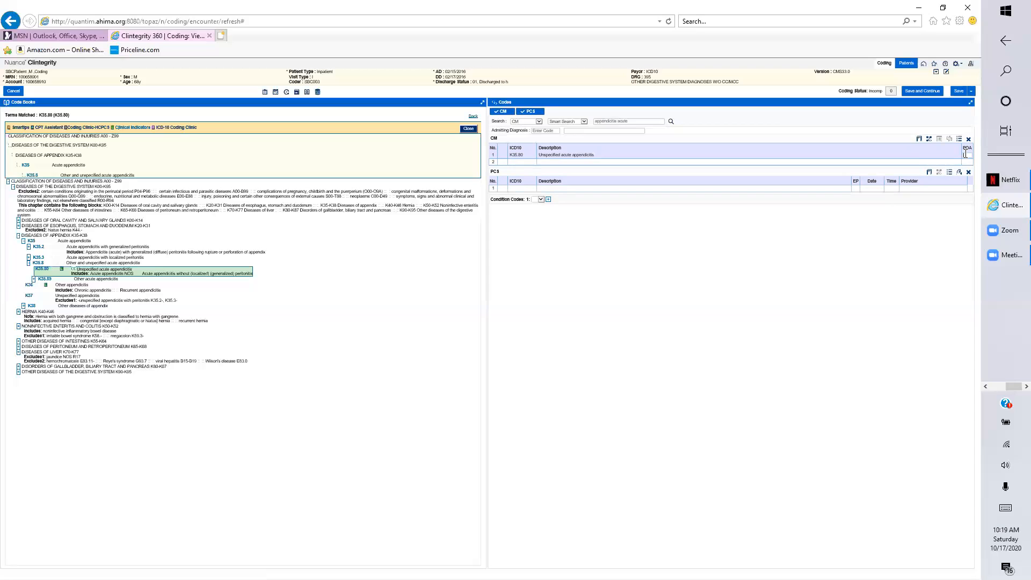
pyautogui.write('Y')
pyautogui.click(630, 121)
# Close Code Books, search 'dehydration', and open Dehydration E86.0 in the tabular list.
pyautogui.click(468, 132)
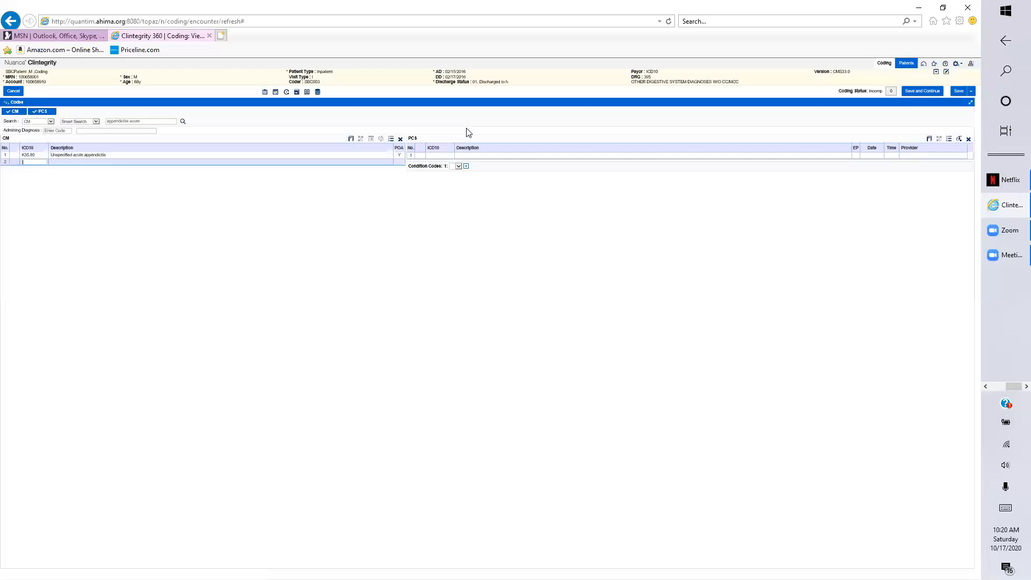
pyautogui.click(148, 122)
pyautogui.write('deh')
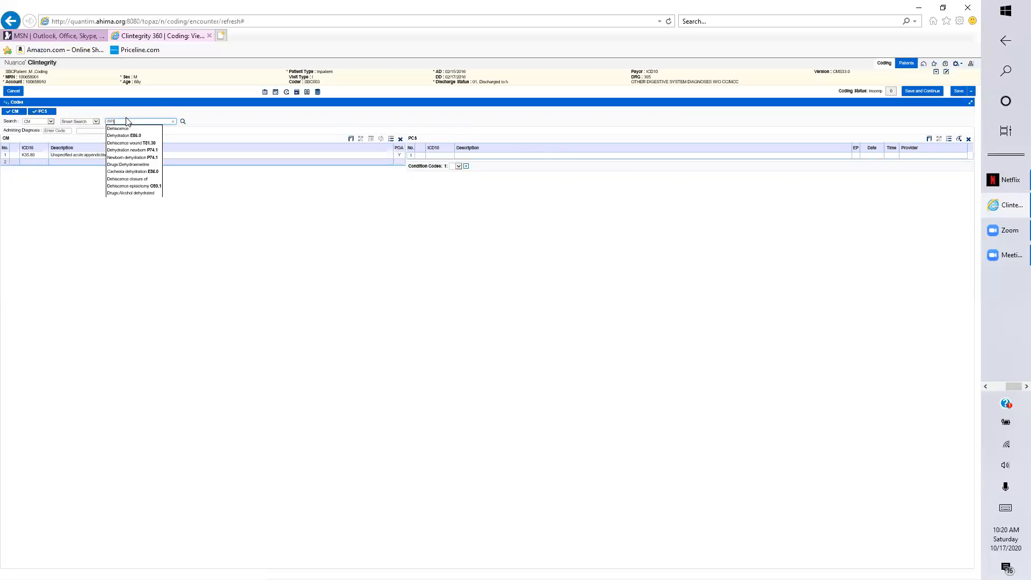
pyautogui.write('ydratio')
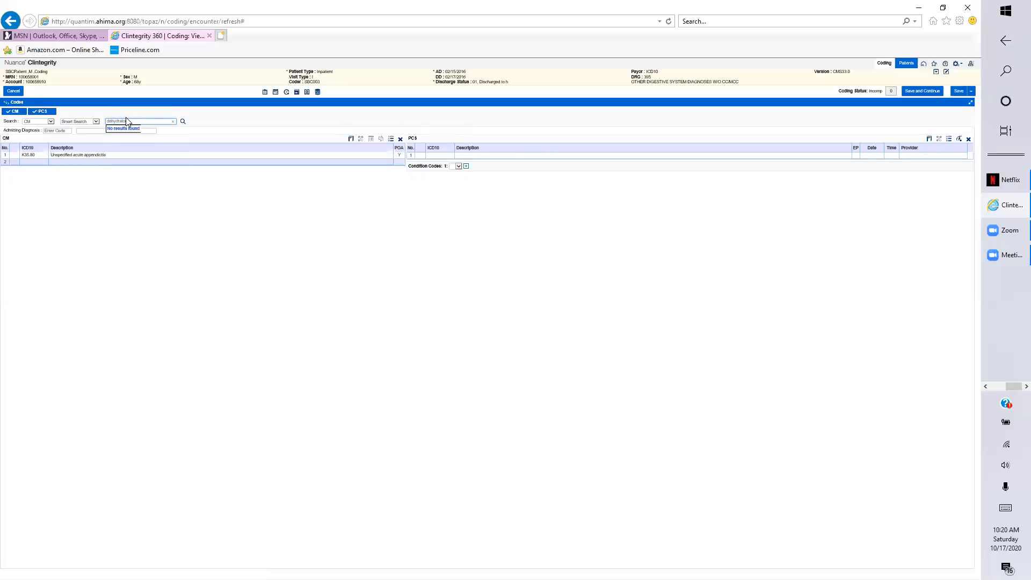
pyautogui.keyDown('ctrl'); pyautogui.scroll(3, 126, 117); pyautogui.keyUp('ctrl')
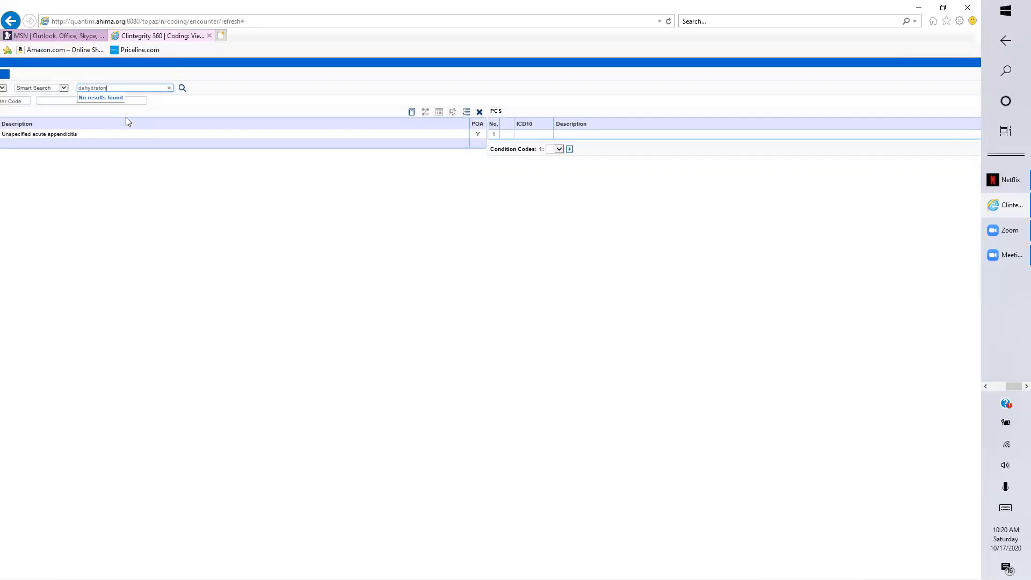
pyautogui.press('BackSpace')
pyautogui.press('BackSpace')
pyautogui.write('i')
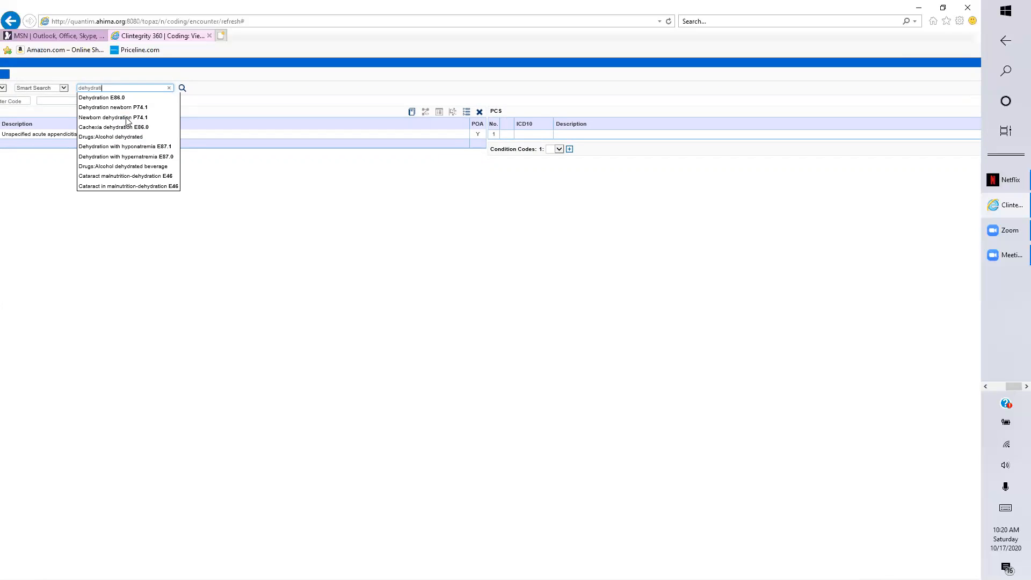
pyautogui.write('on')
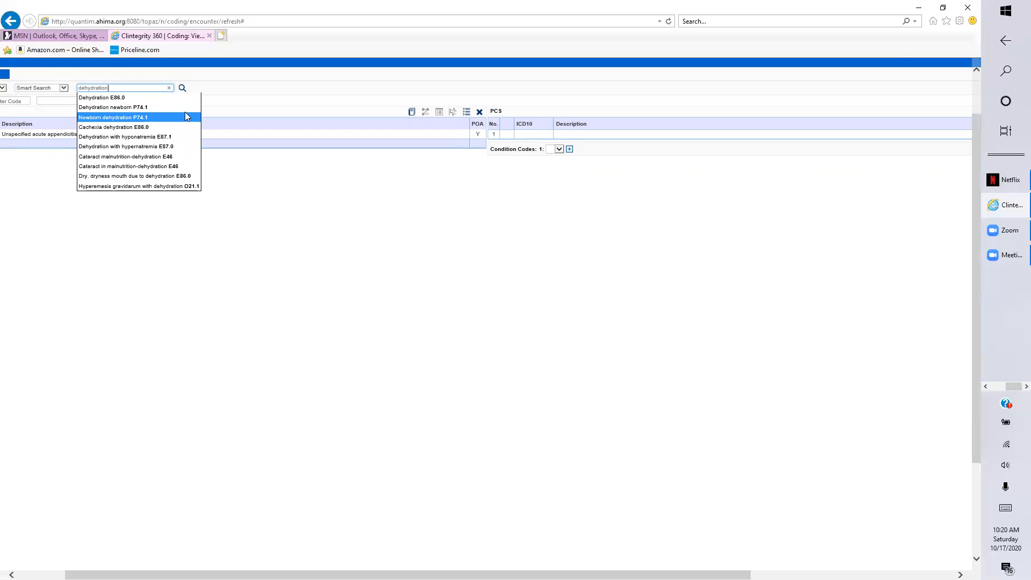
pyautogui.click(181, 87)
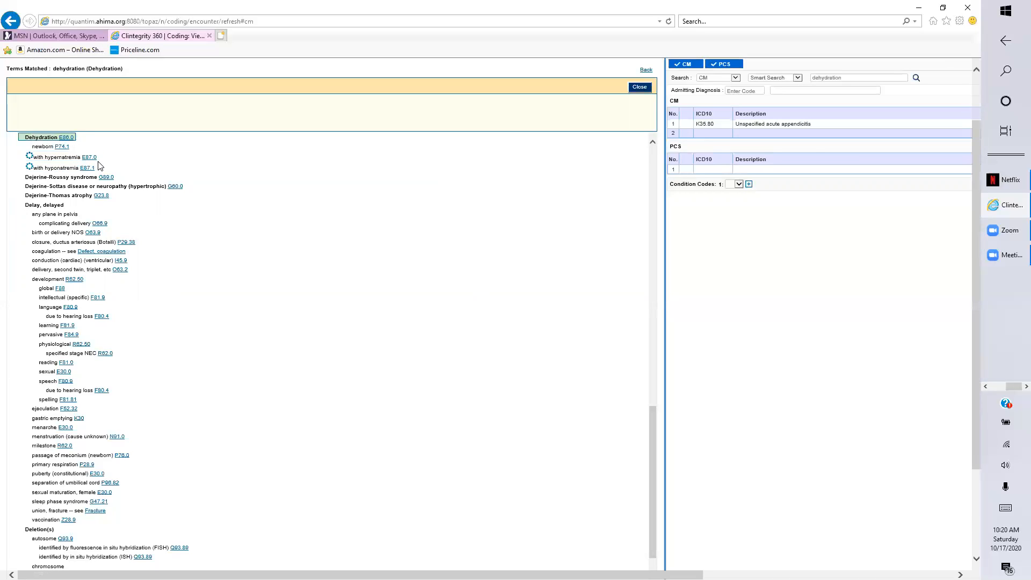
pyautogui.click(67, 138)
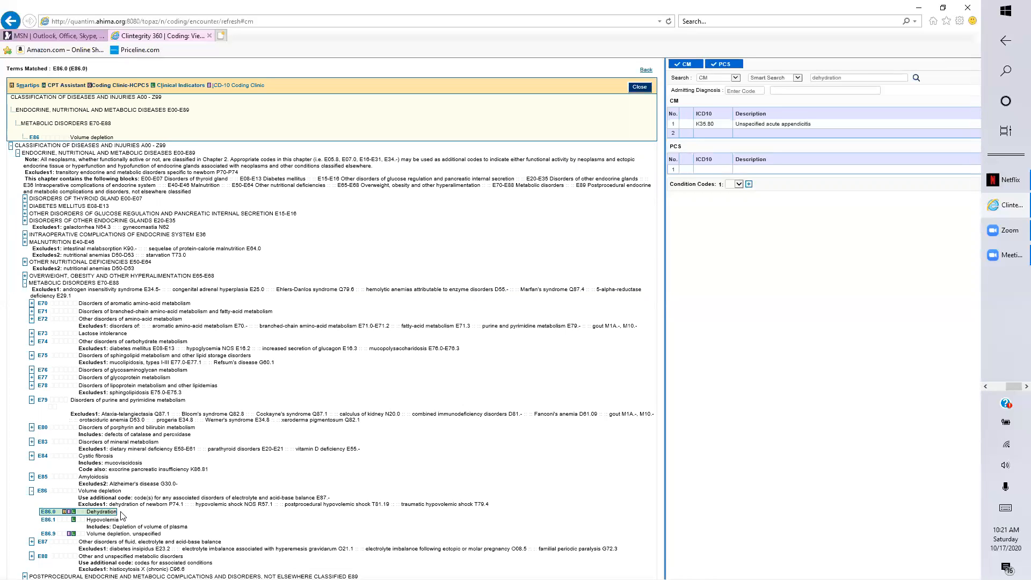
# Add E86.0 Dehydration from the tabular list as the second CM diagnosis.
pyautogui.doubleClick(48, 514)
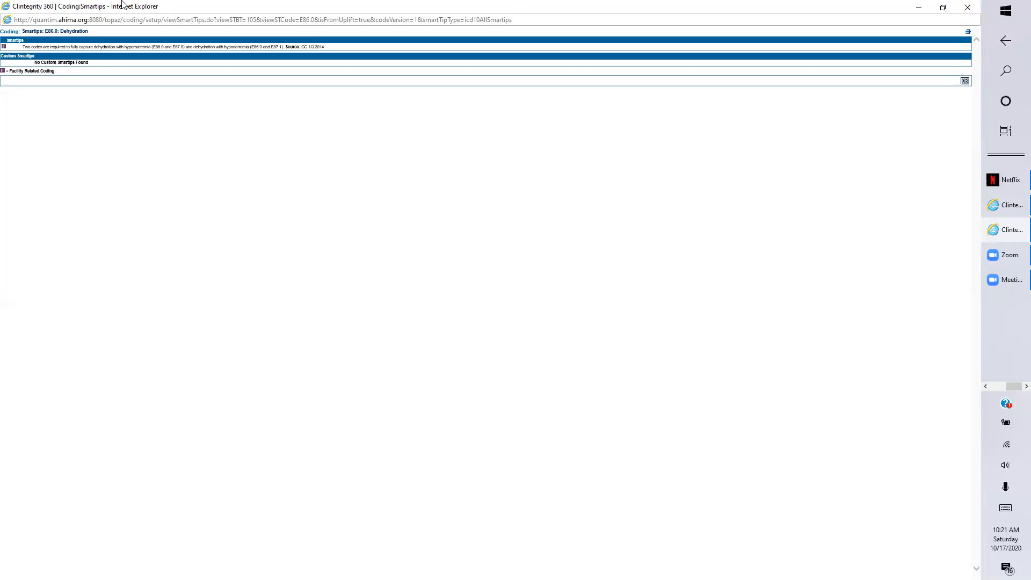
# Close the E86.0 Smartips window and return to the Clintegrity coding tab in Internet Explorer.
pyautogui.moveTo(154, 7); pyautogui.dragTo(80, 8)
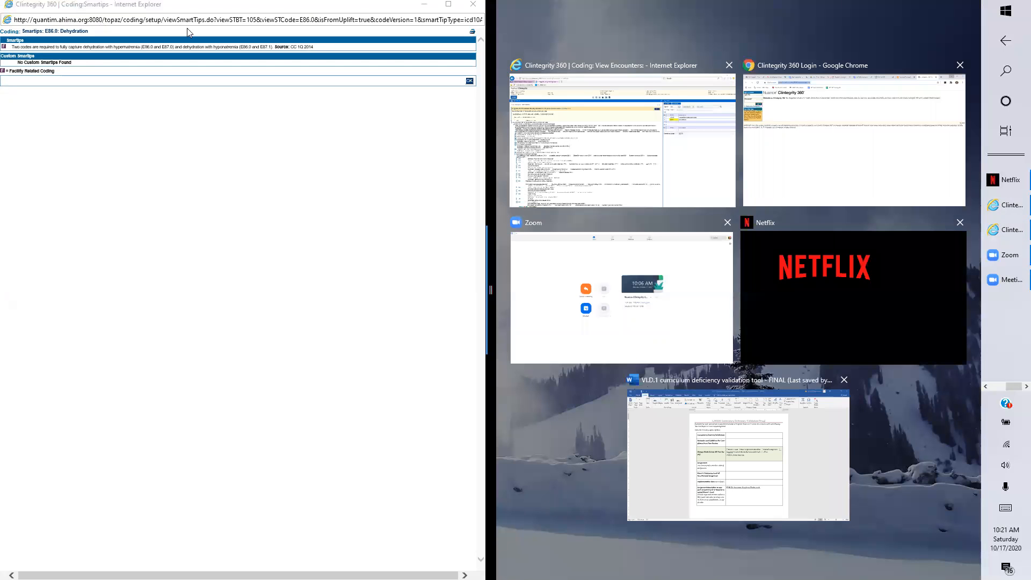
pyautogui.moveTo(492, 166); pyautogui.dragTo(883, 218)
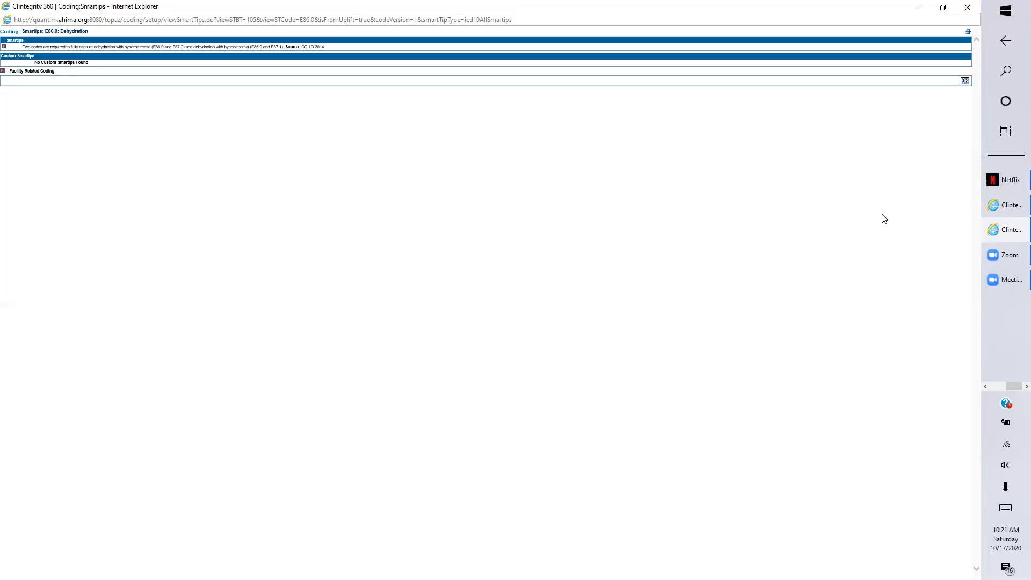
pyautogui.click(969, 8)
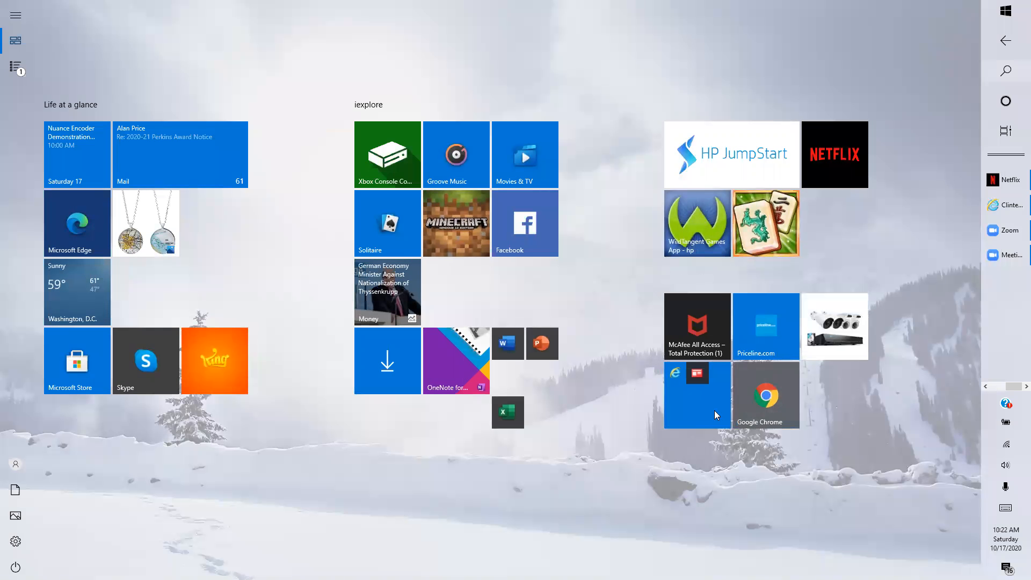
pyautogui.click(688, 396)
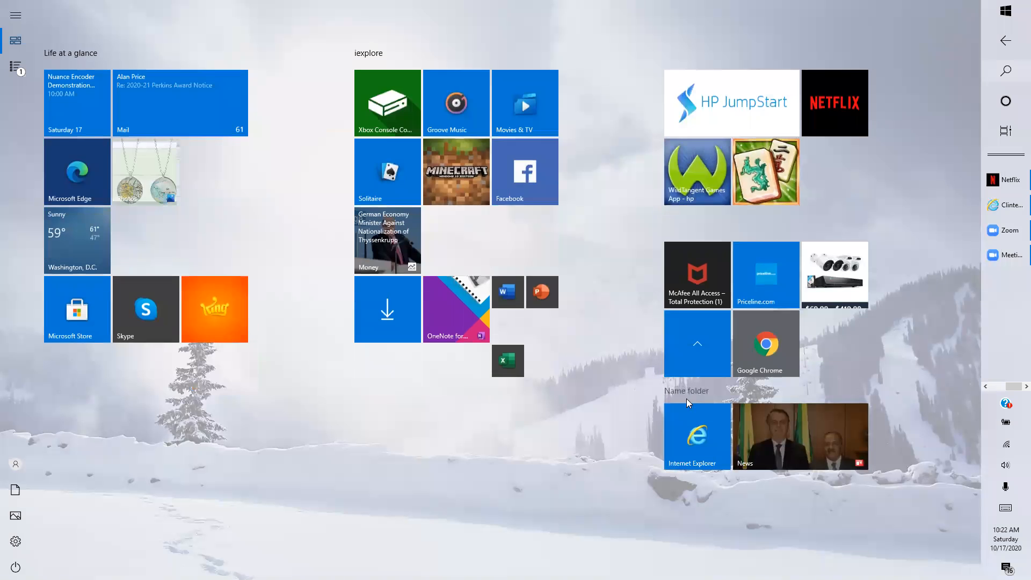
pyautogui.click(678, 440)
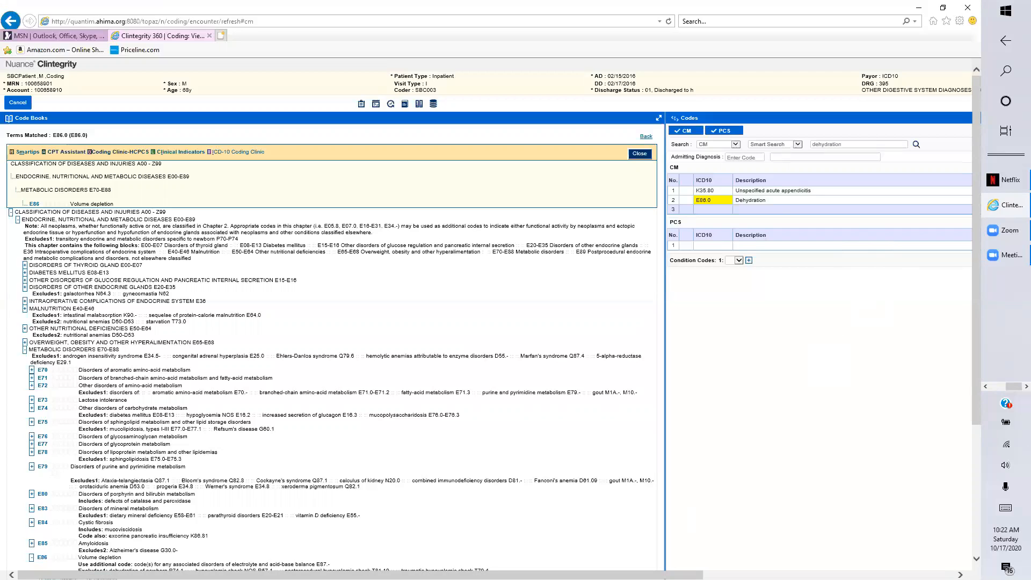
# Ignore the associated-condition, Excludes2 and invalid POA warnings so no messages remain.
pyautogui.moveTo(607, 575); pyautogui.dragTo(856, 574)
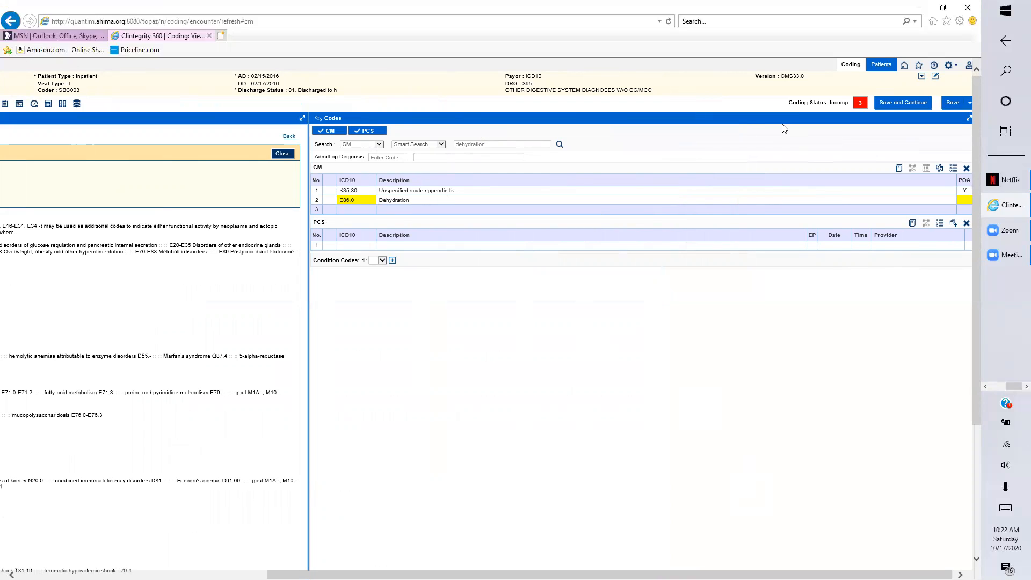
pyautogui.click(858, 104)
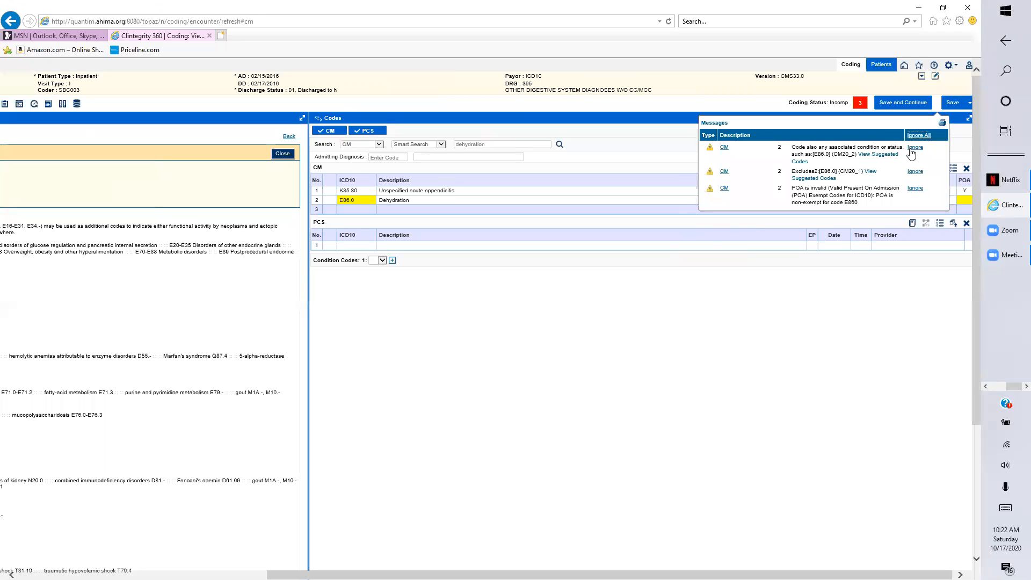
pyautogui.click(912, 150)
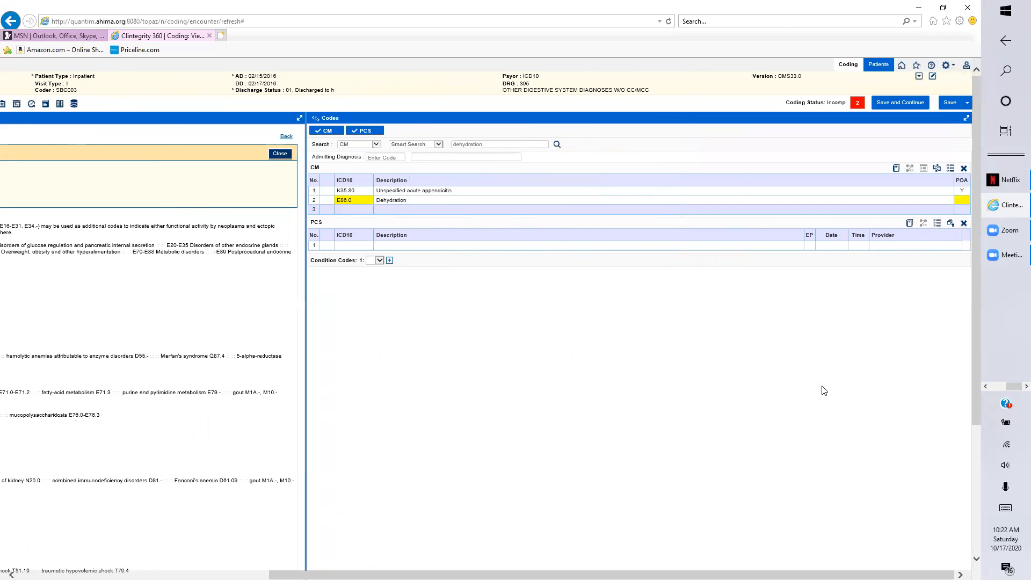
pyautogui.click(858, 104)
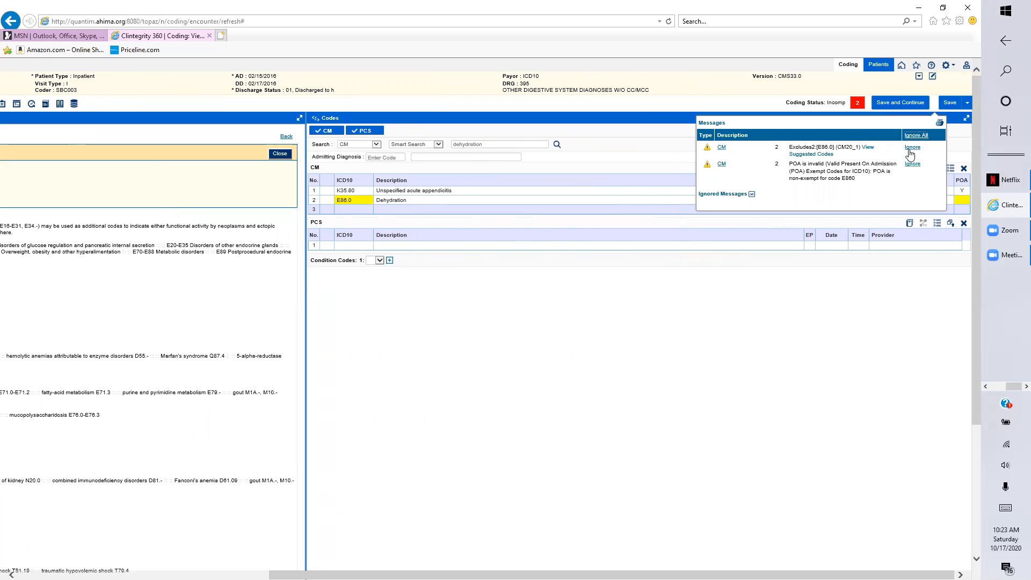
pyautogui.click(912, 149)
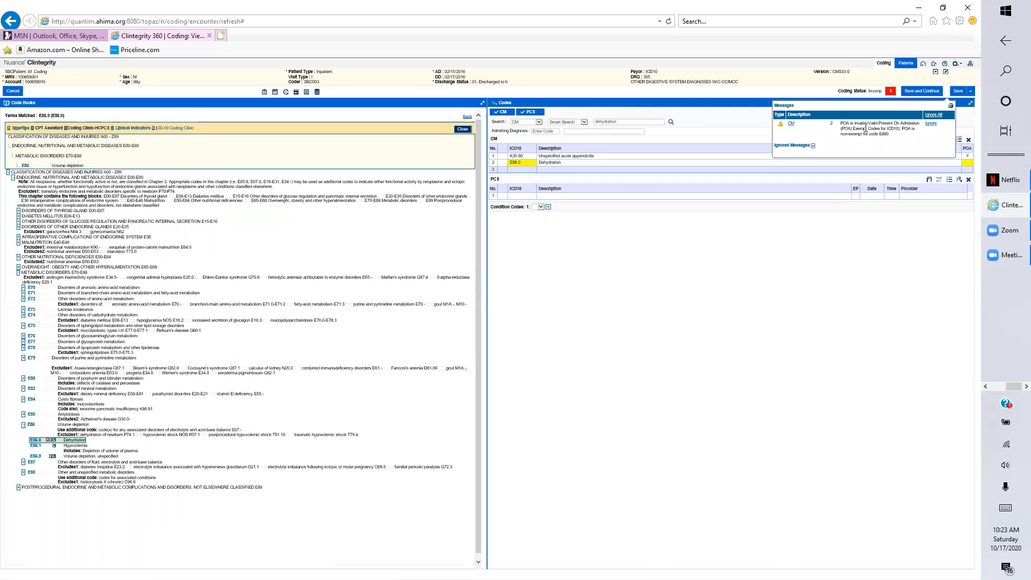
pyautogui.click(927, 125)
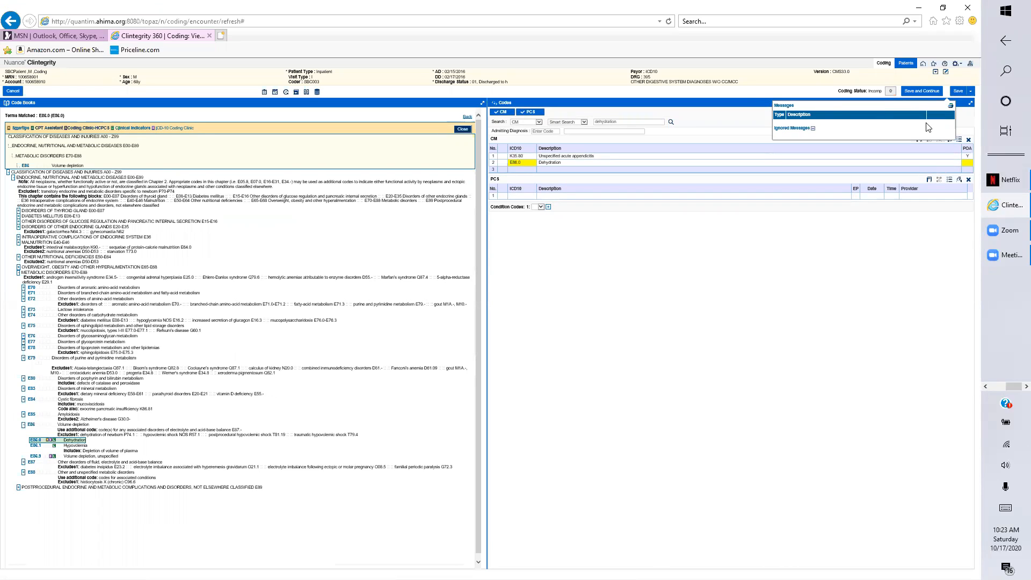
# Set E86.0's present-on-admission value to Y and bring up the Forms list.
pyautogui.click(968, 163)
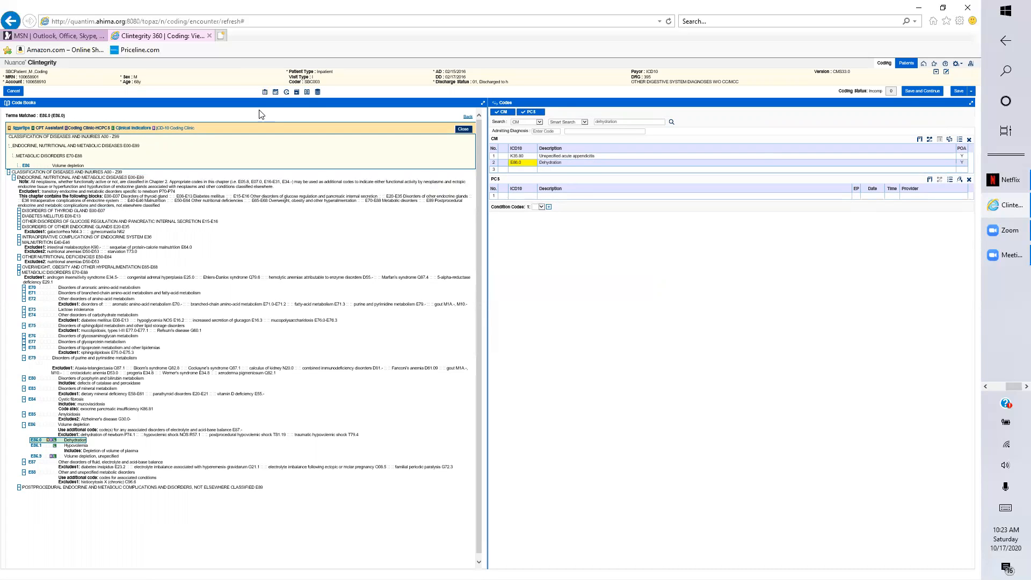
pyautogui.click(264, 93)
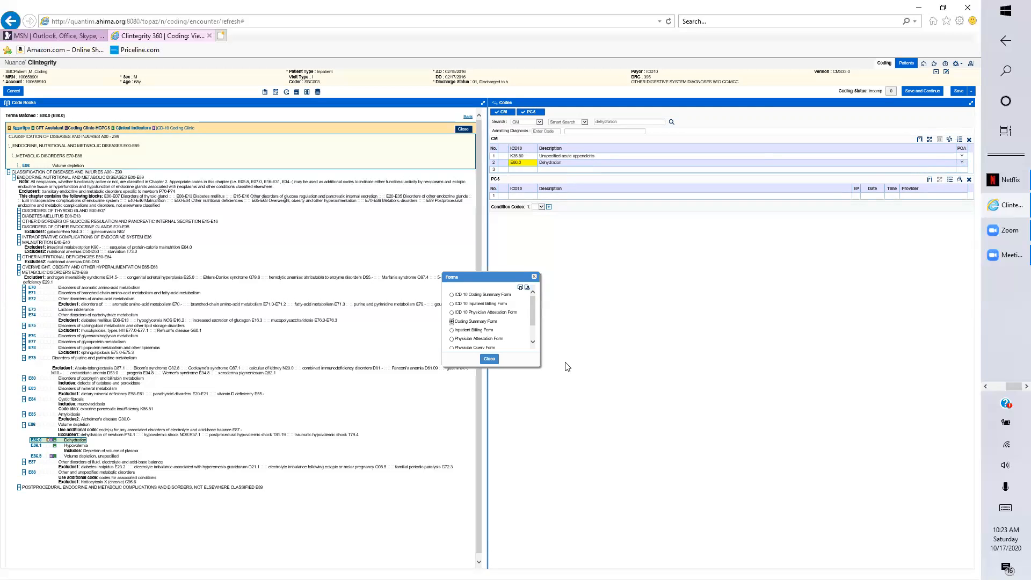
# Select the ICD 10 Coding Summary Form and send it to print.
pyautogui.click(452, 295)
pyautogui.click(521, 289)
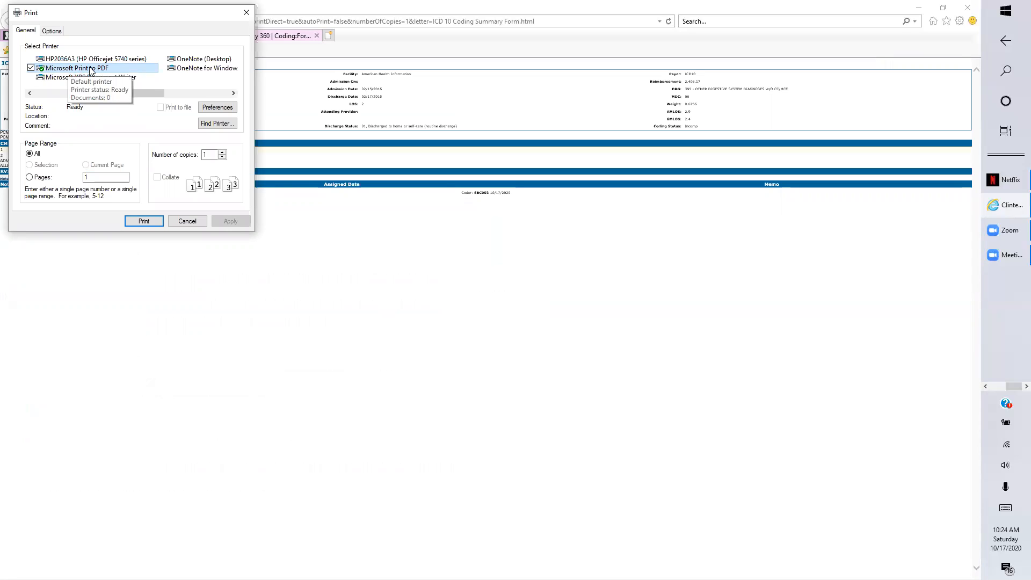
# Print the summary to PDF as Lesson 7 assignment.pdf, replacing the existing file.
pyautogui.click(143, 221)
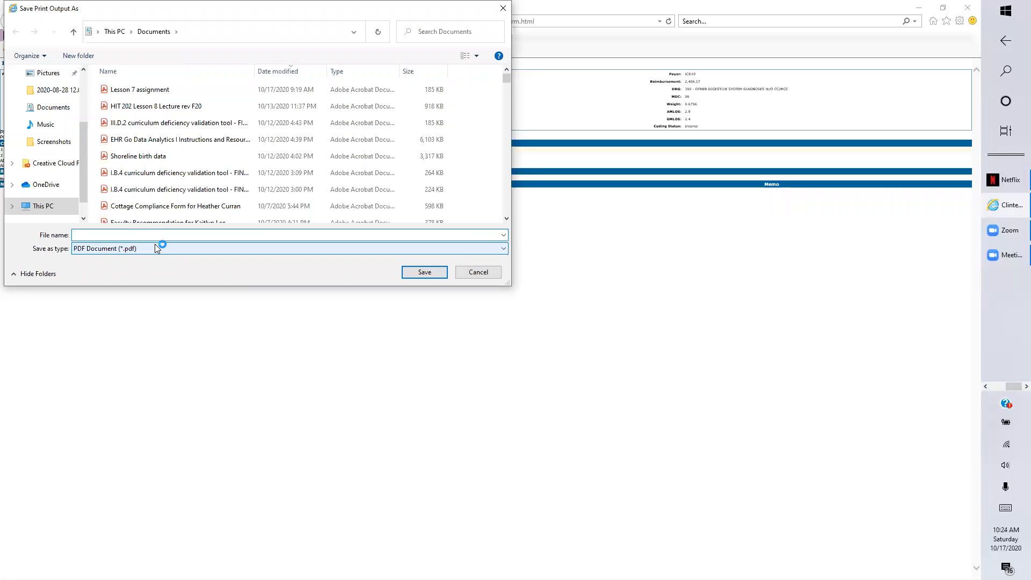
pyautogui.write('Lesson 7 assignment')
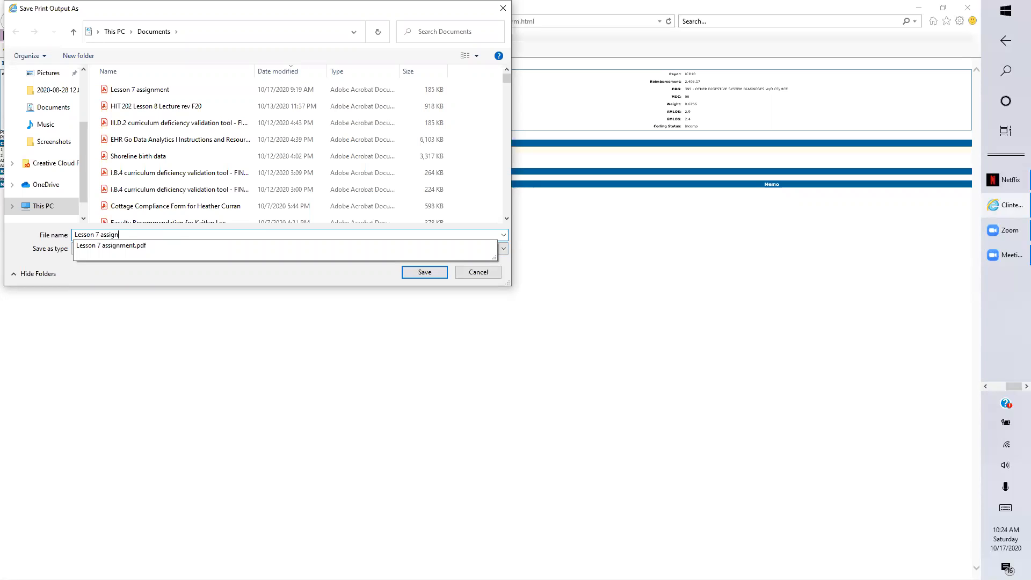
pyautogui.click(134, 246)
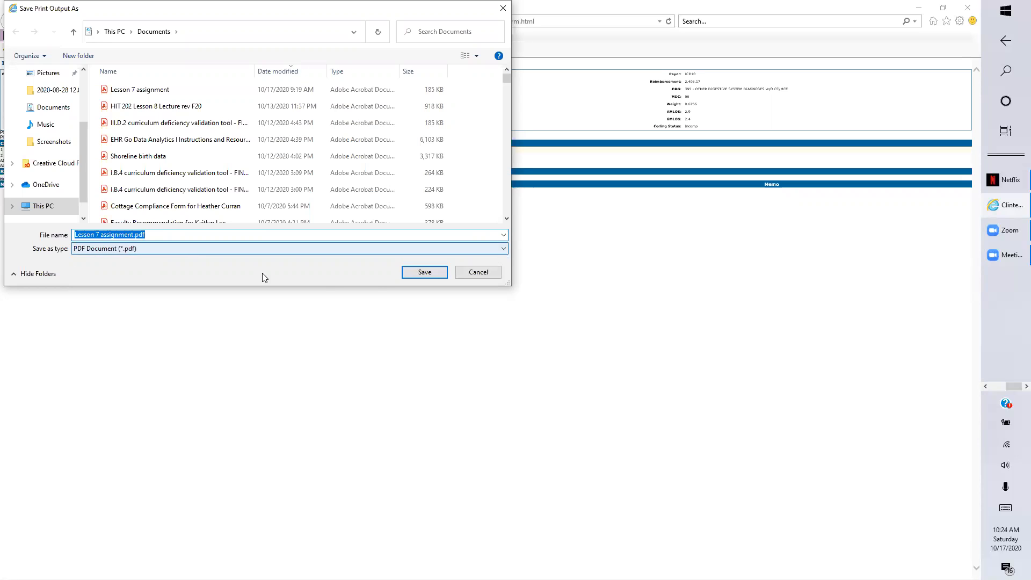
pyautogui.click(420, 273)
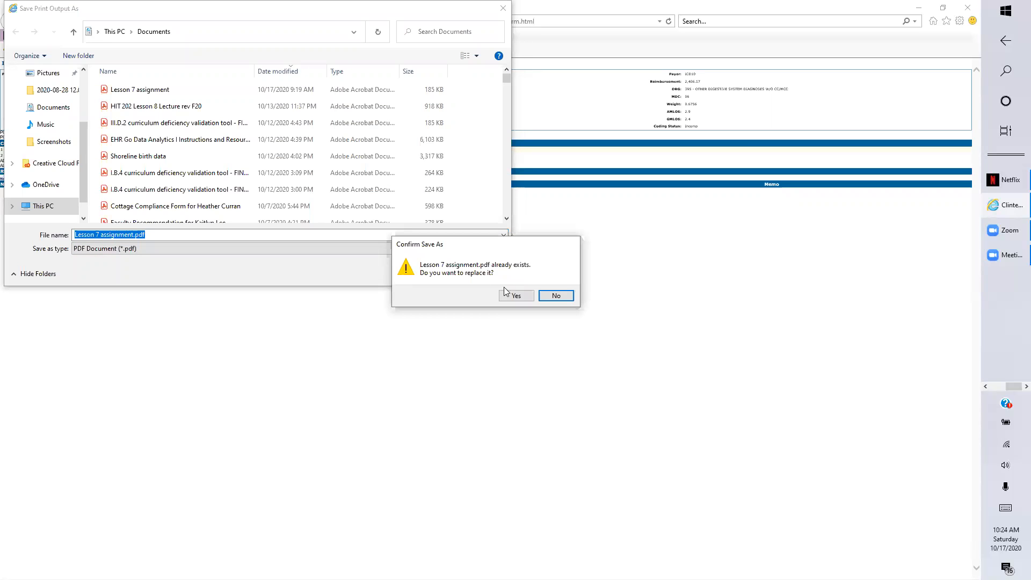
pyautogui.click(508, 297)
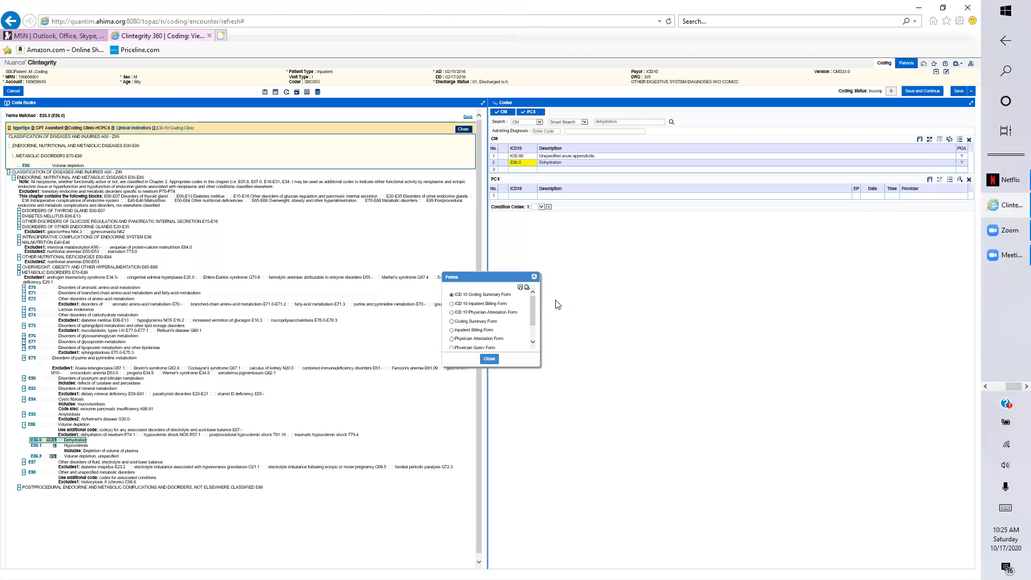
# Preview the ICD 10 Coding Summary Form showing K35.80 and E86.0, both POA Y.
pyautogui.click(527, 291)
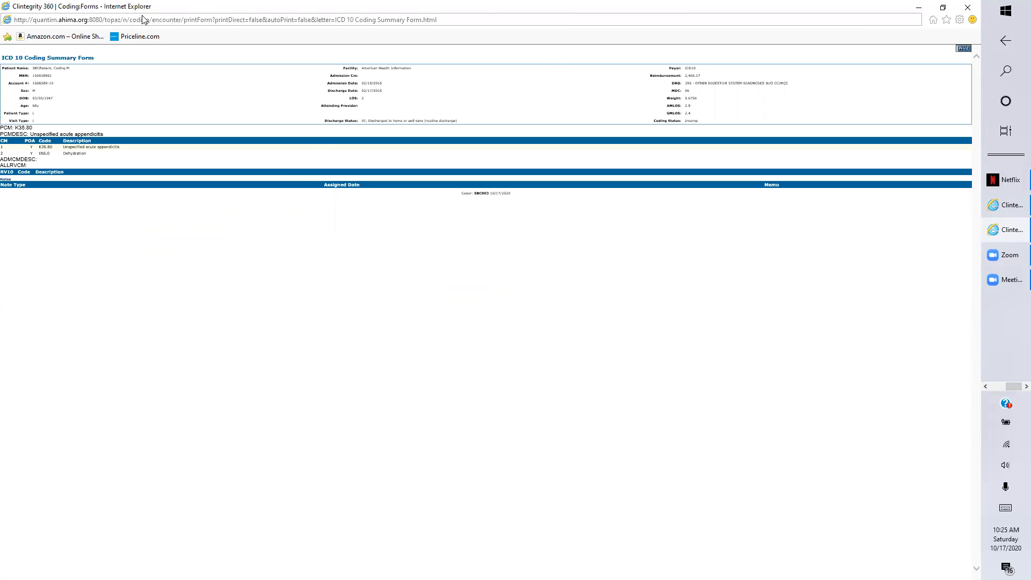
# Close the summary preview window and the Forms dialog to return to the coding screen.
pyautogui.click(967, 8)
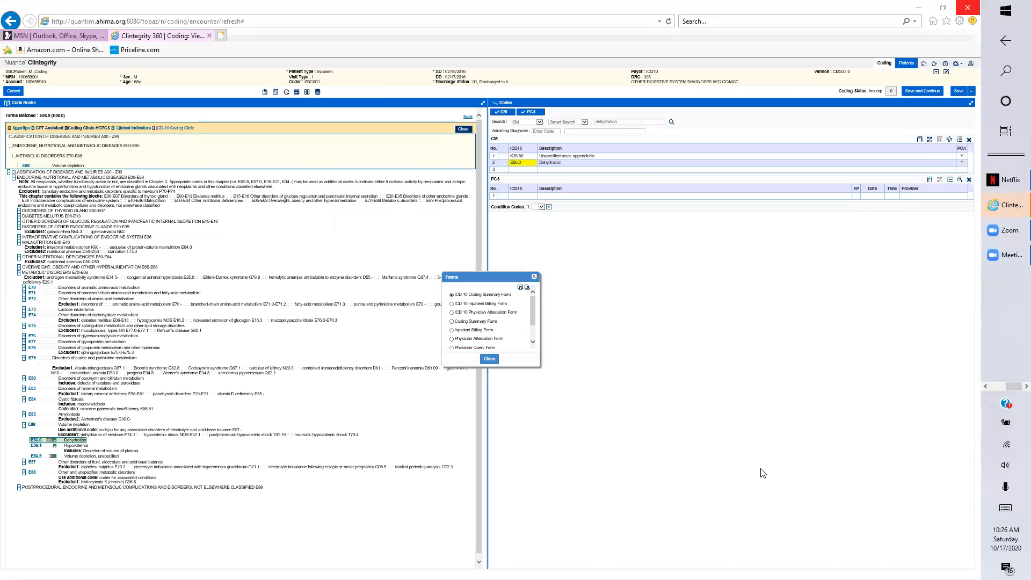
pyautogui.click(488, 359)
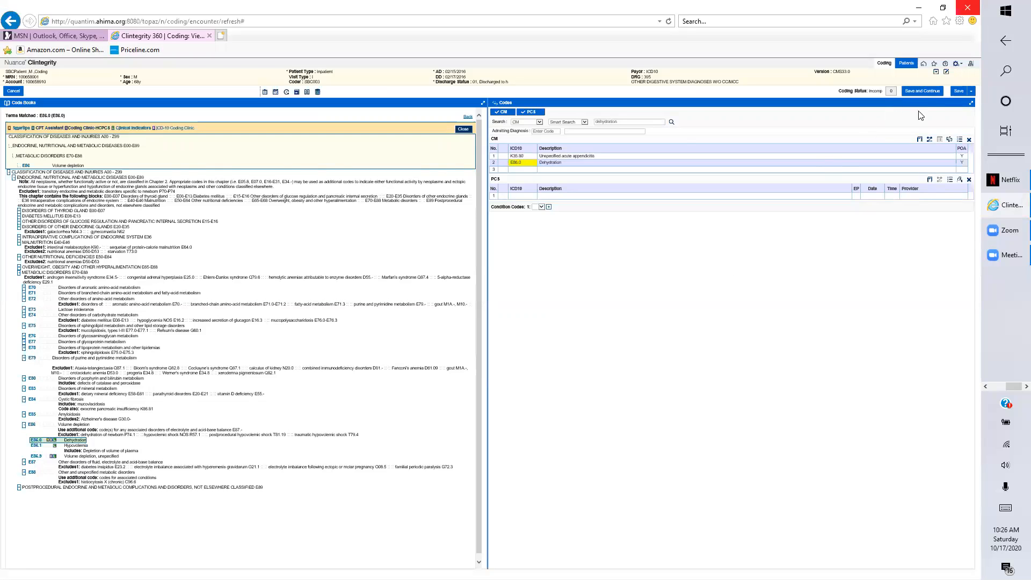
# Sign out of Clintegrity 360, confirming that unsaved encounter changes are discarded.
pyautogui.click(970, 65)
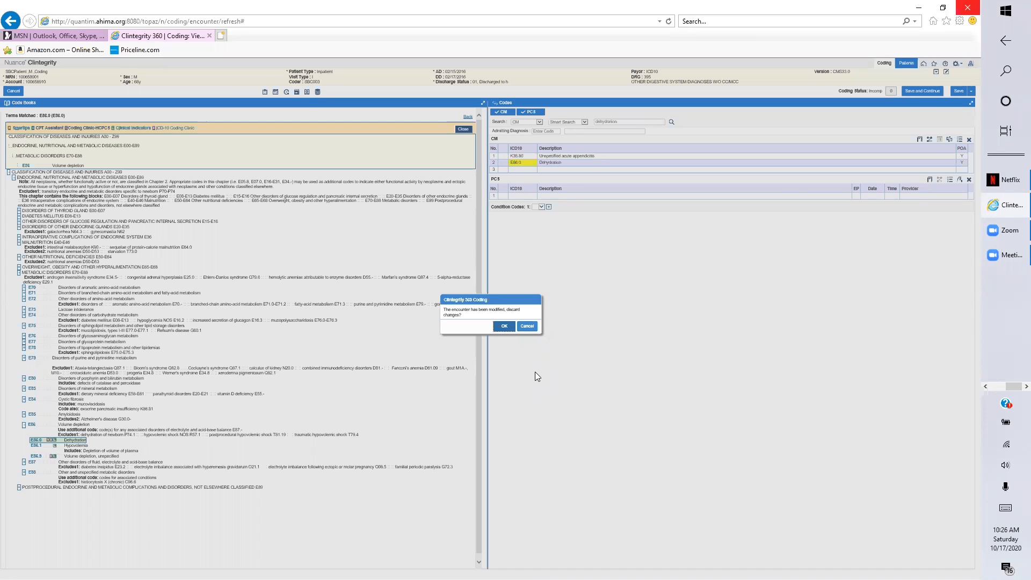
pyautogui.click(505, 327)
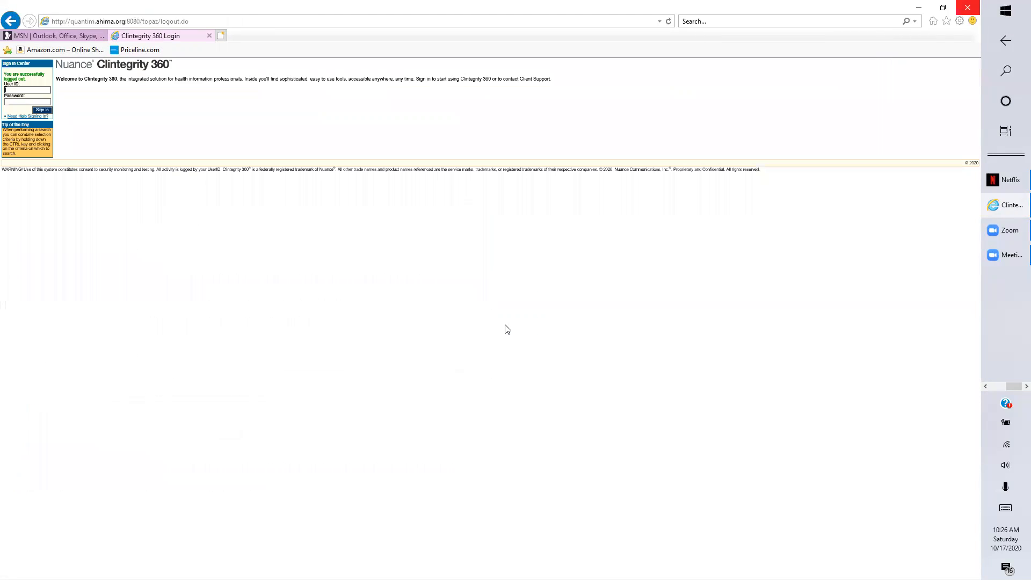